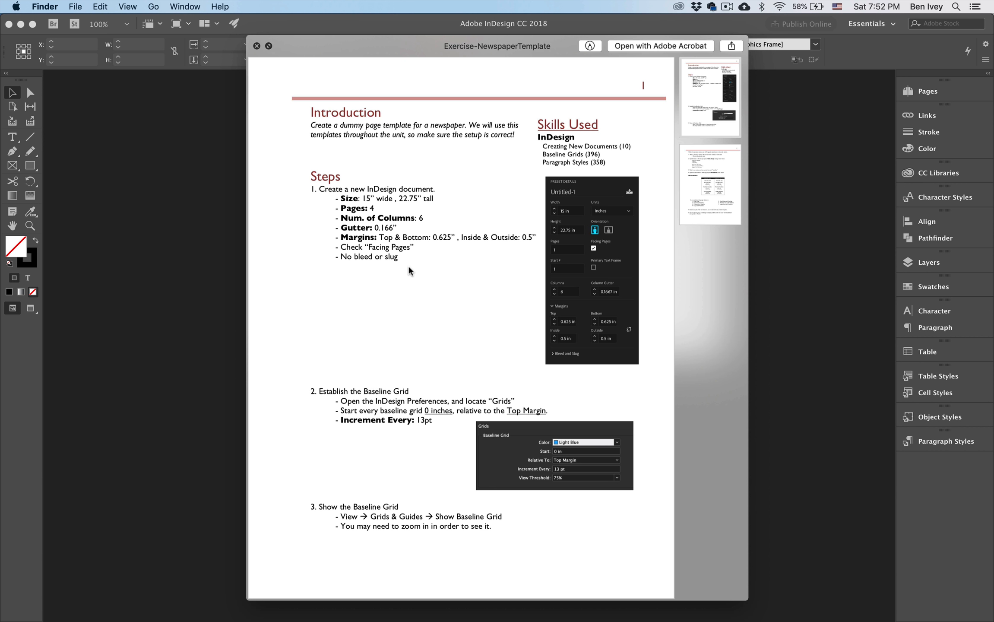
Read through the newspaper template exercise instructions and close the preview
scroll(408, 267, down, 10)
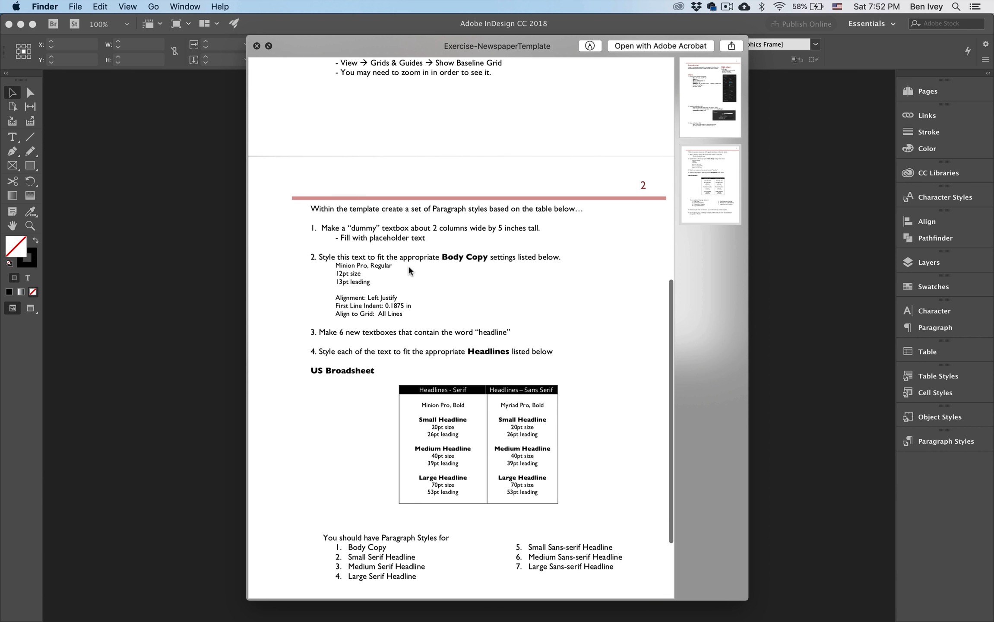
scroll(408, 265, down, 3)
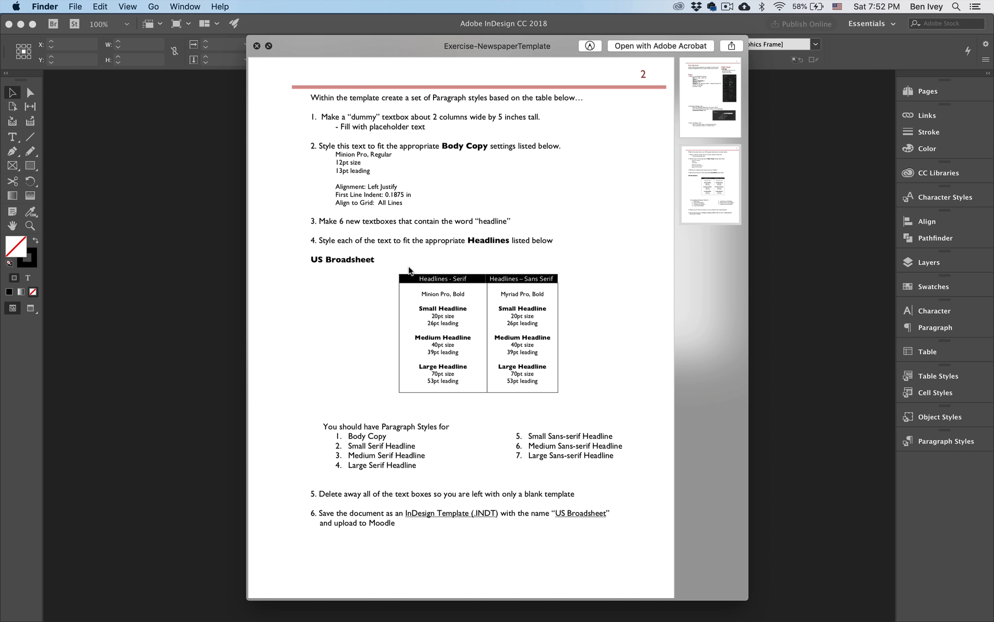
scroll(408, 268, up, 10)
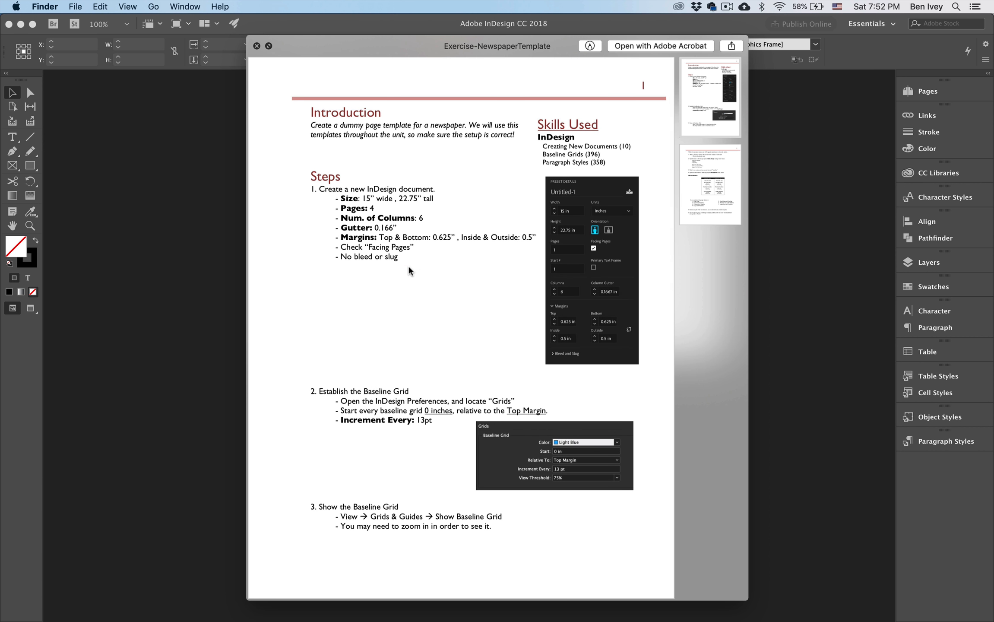
key(space)
Start a new document
click(172, 296)
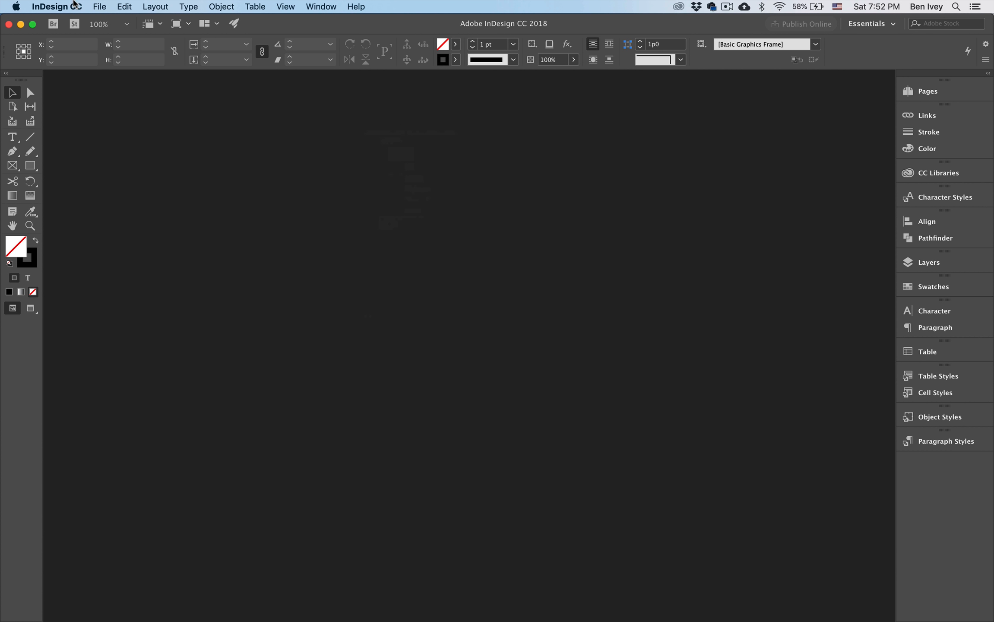
click(99, 6)
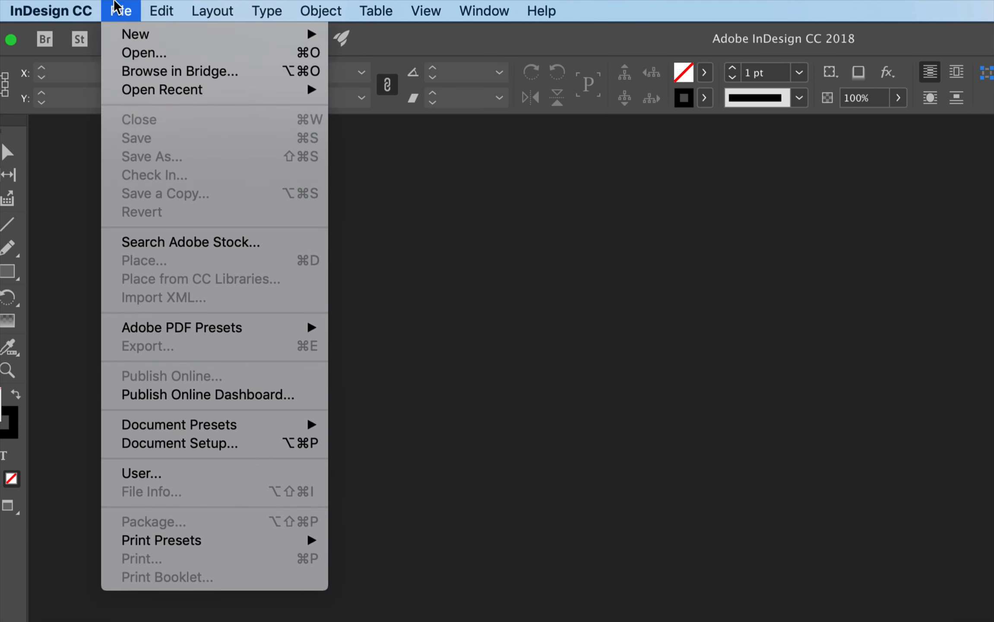
mouse_move(240, 37)
click(355, 37)
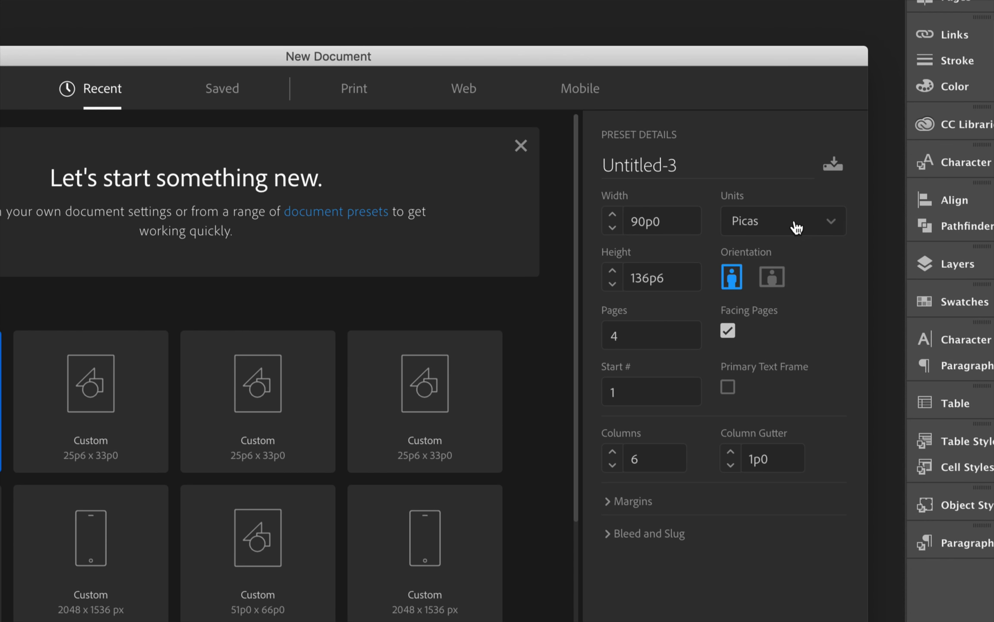
Switch the new document's units to Inches and review the width, height, pages and columns fields
click(824, 236)
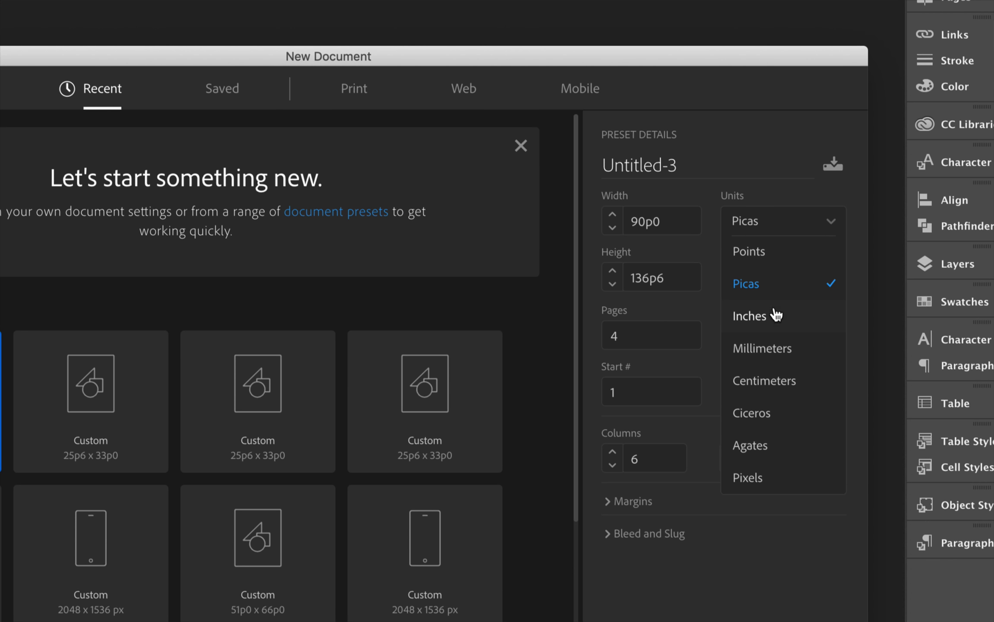
click(760, 316)
click(667, 219)
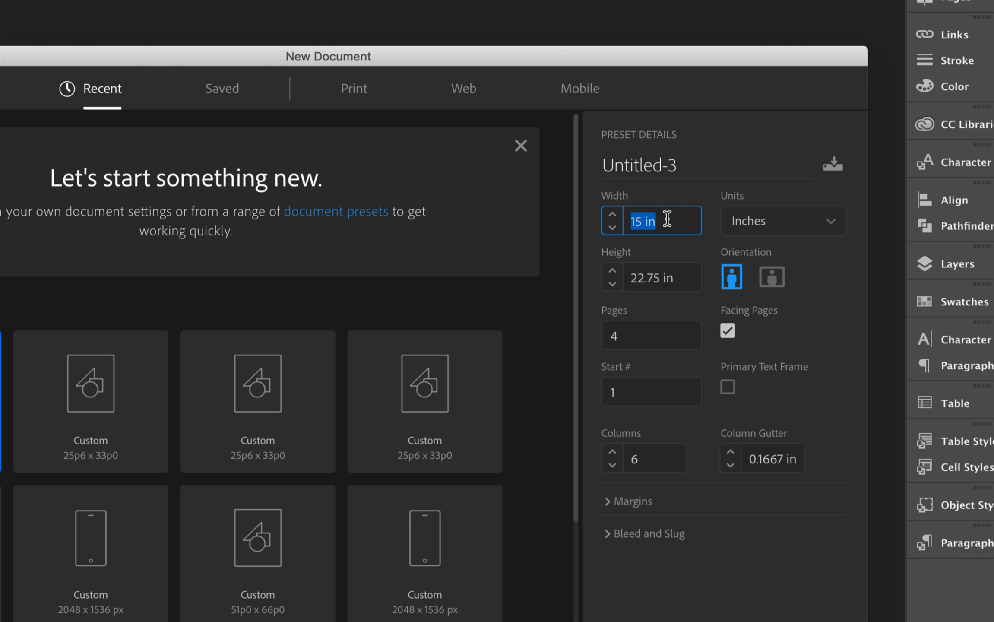
click(676, 279)
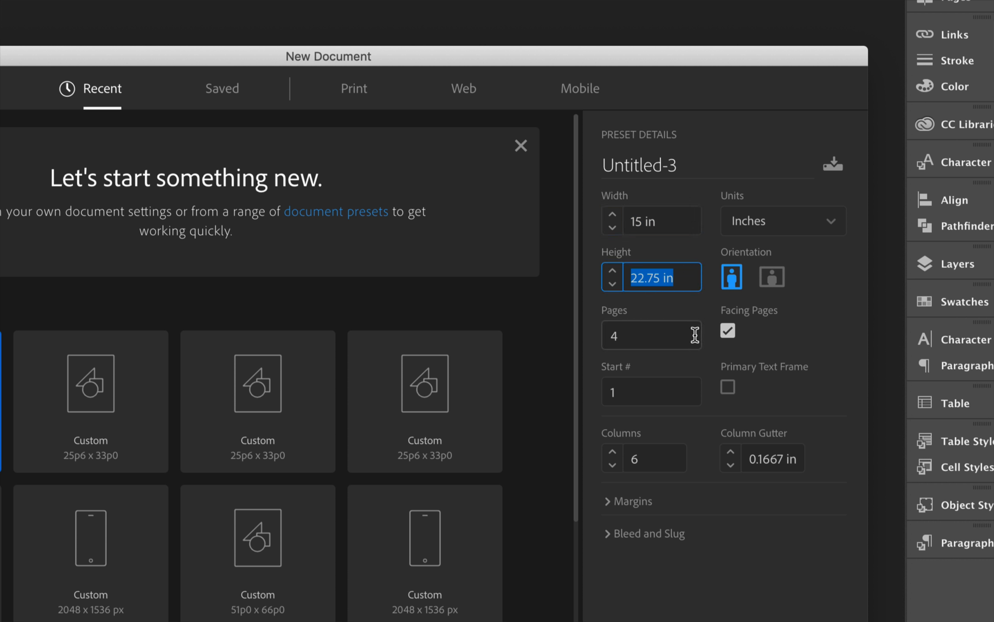
click(641, 340)
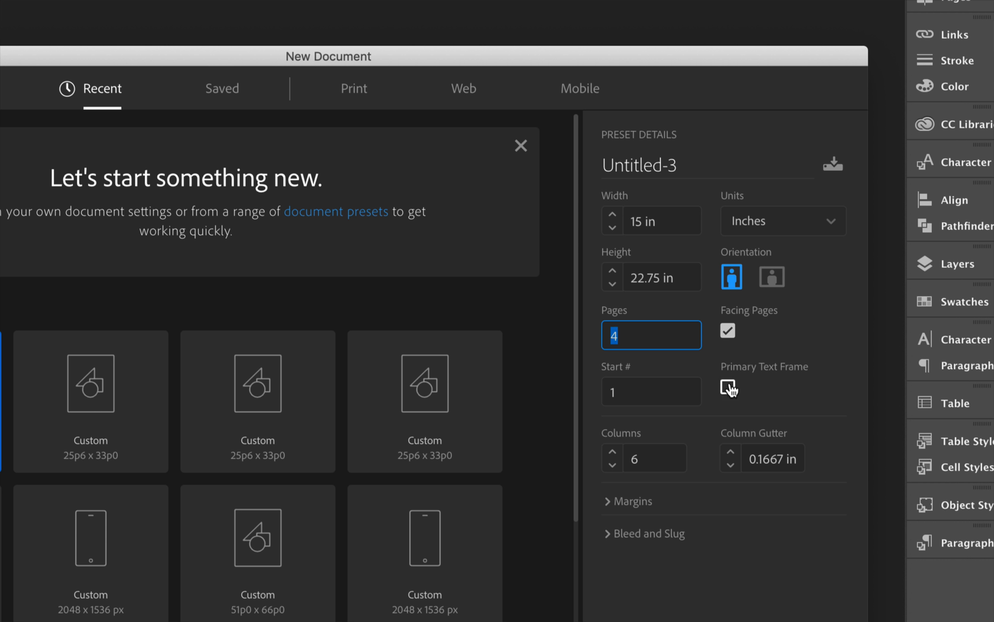
click(645, 467)
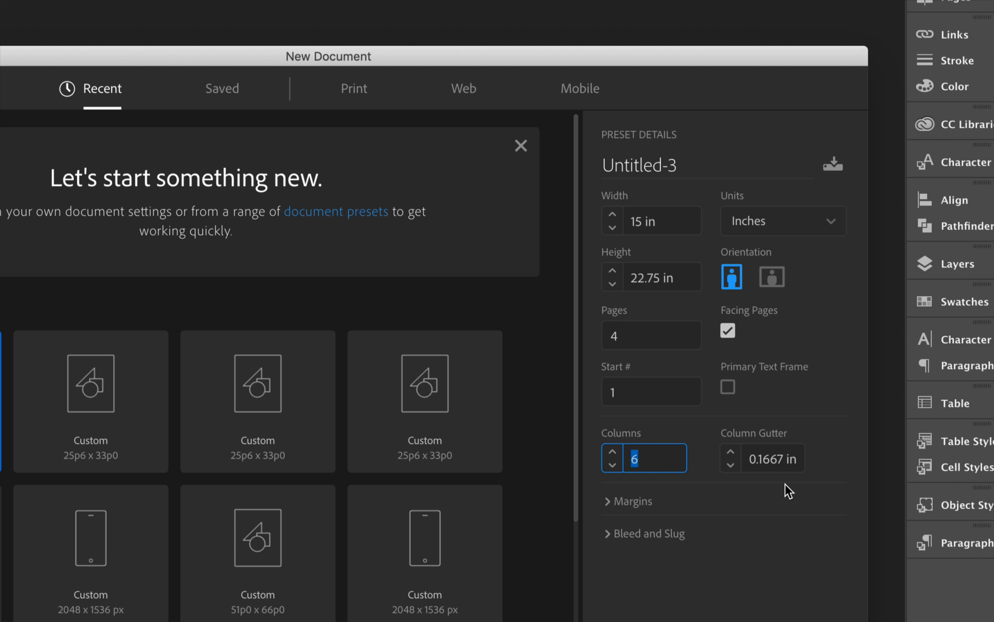
Set the bleed to 0 in on all sides and create the document
click(613, 503)
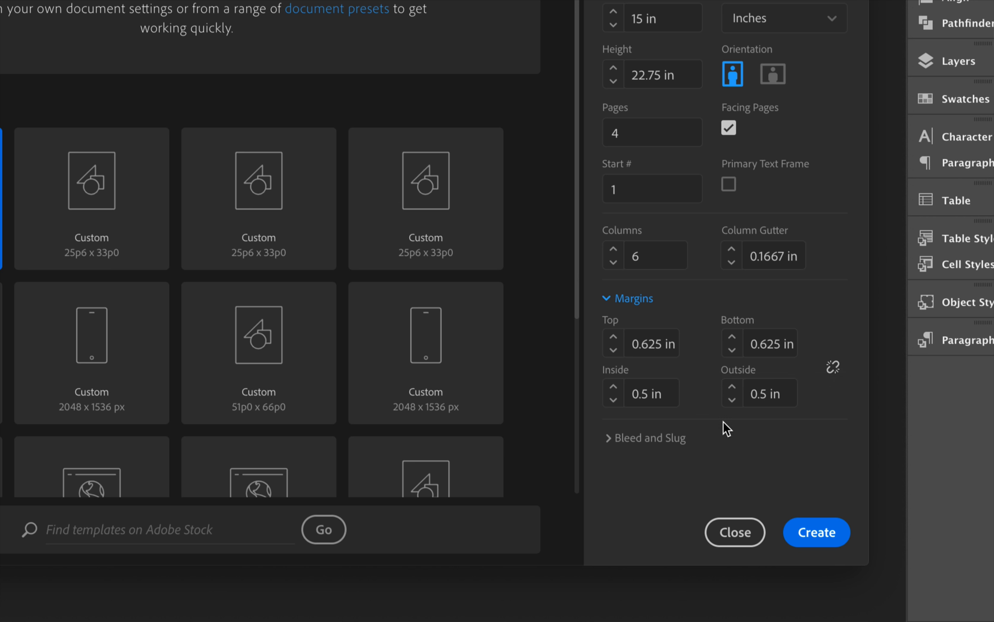
click(613, 445)
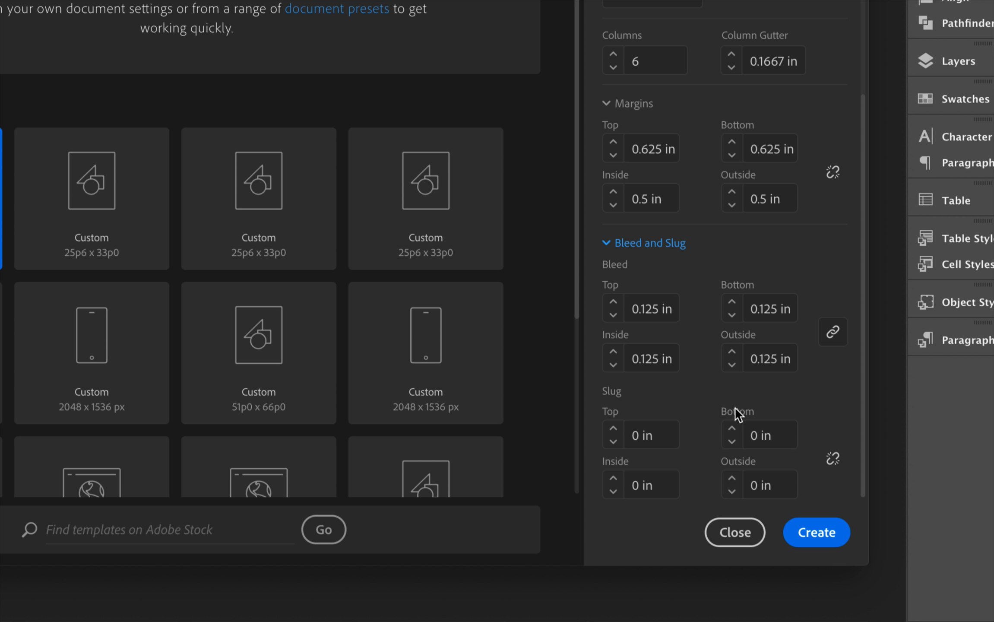
click(613, 315)
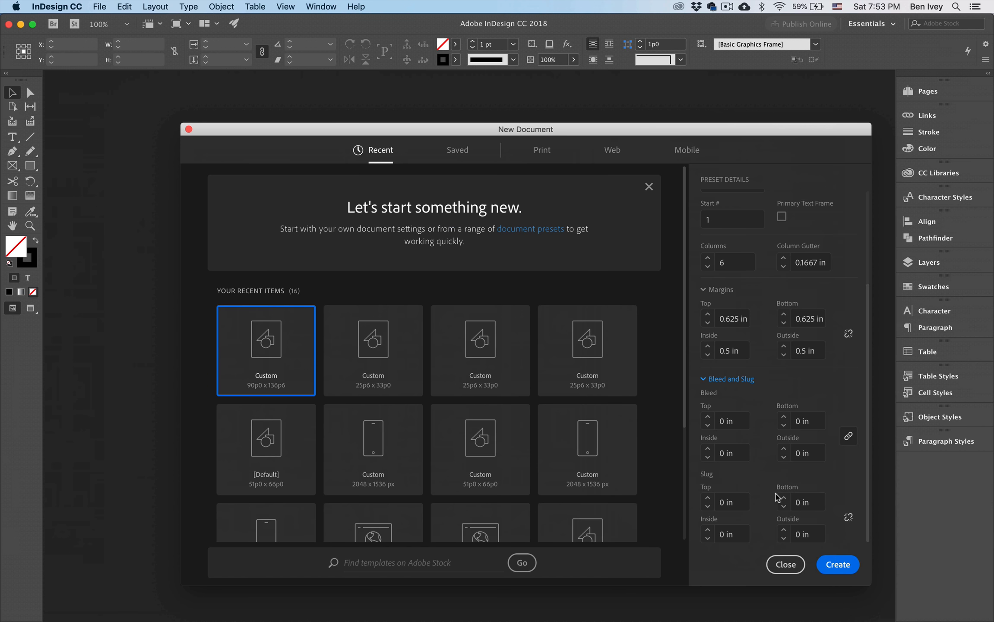
click(842, 565)
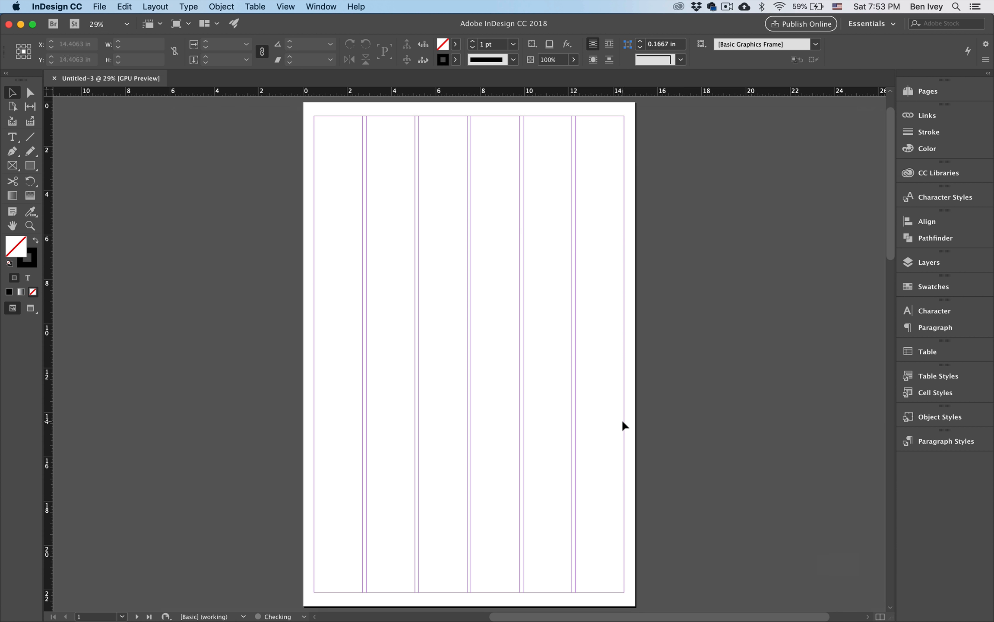
Set the baseline grid to start at 0 in, relative to the Top Margin, in the Grids preferences
scroll(623, 421, down, 10)
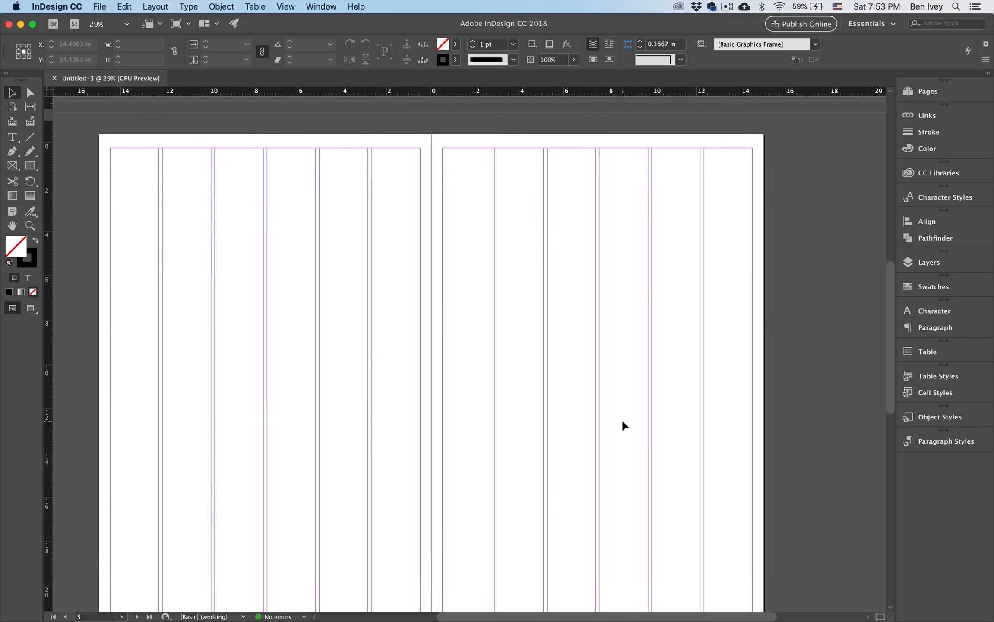
scroll(621, 418, up, 10)
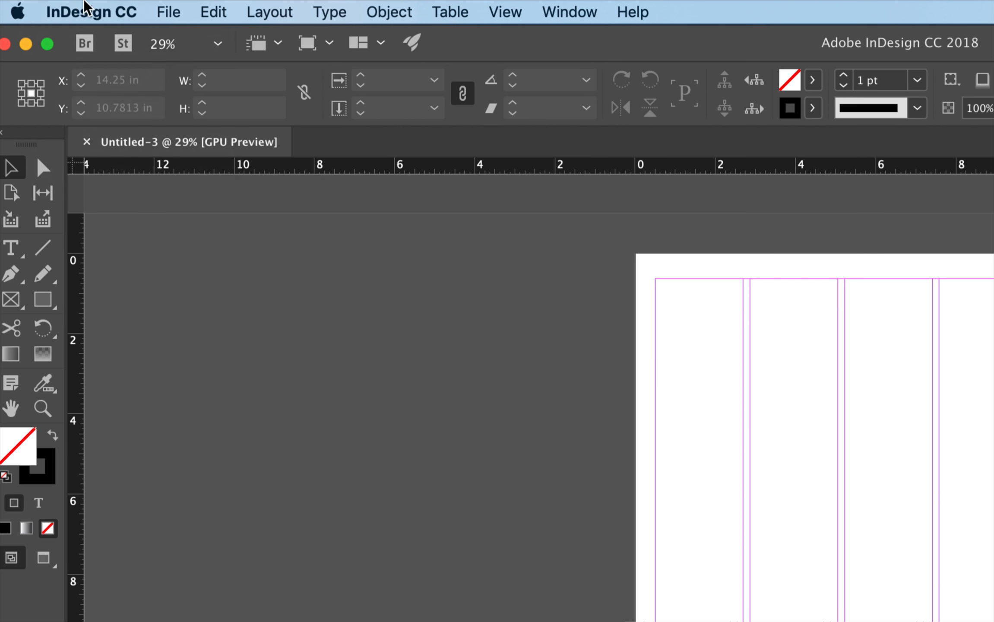
click(86, 9)
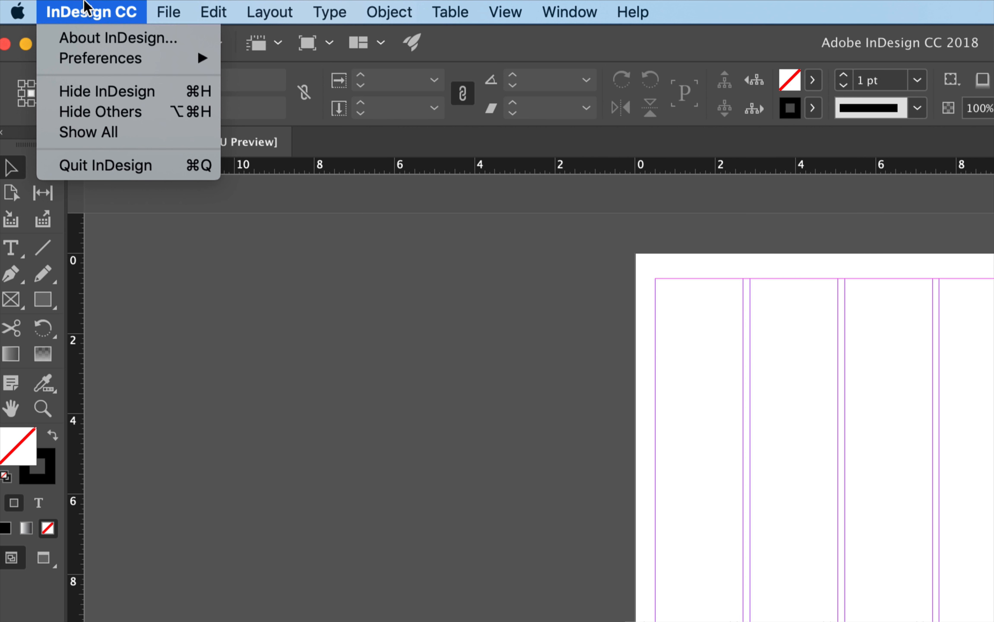
mouse_move(85, 58)
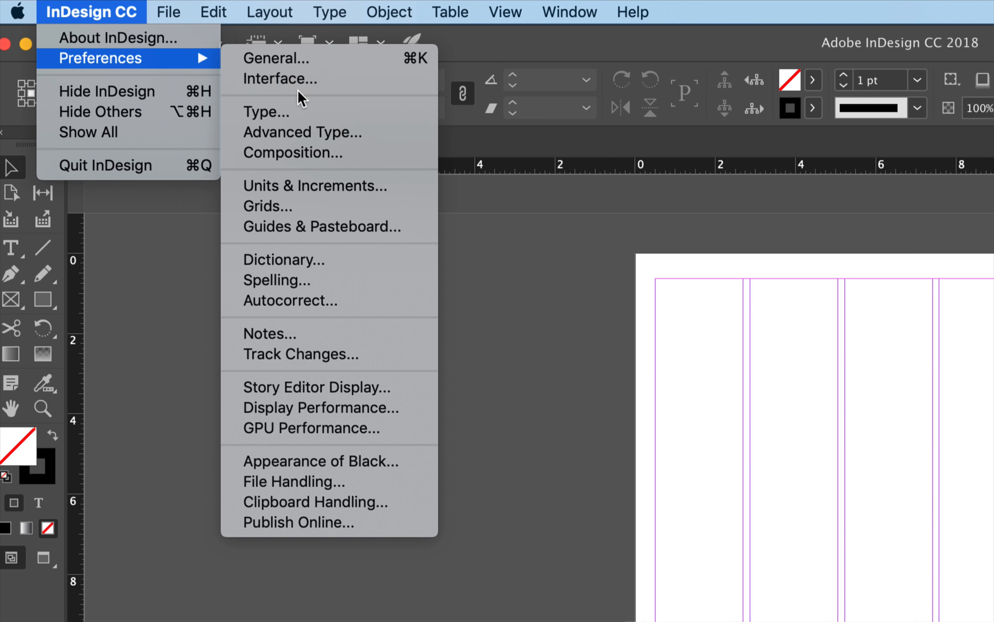
click(291, 200)
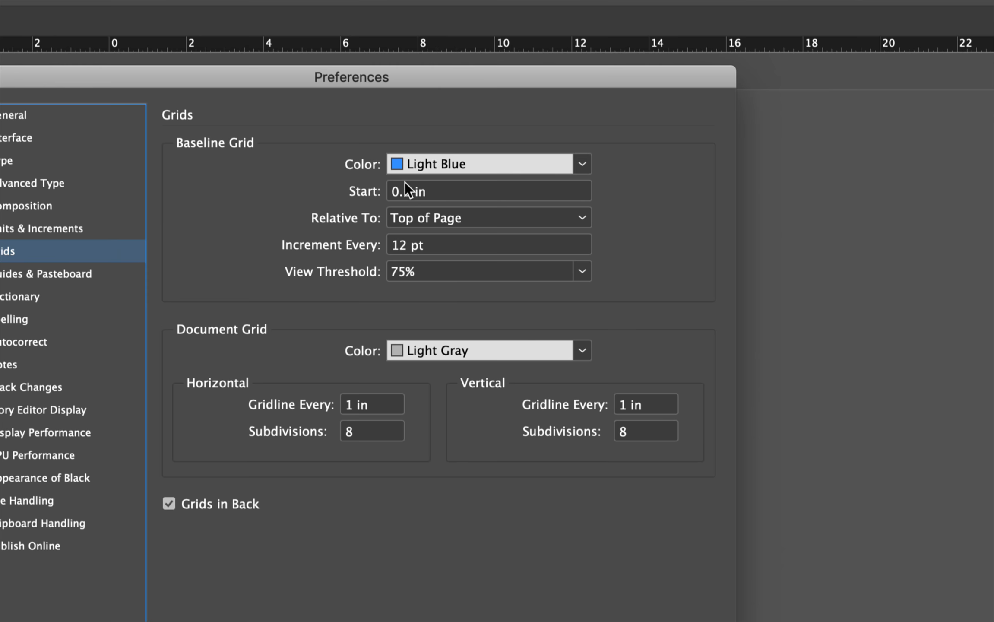
click(408, 190)
text(0)
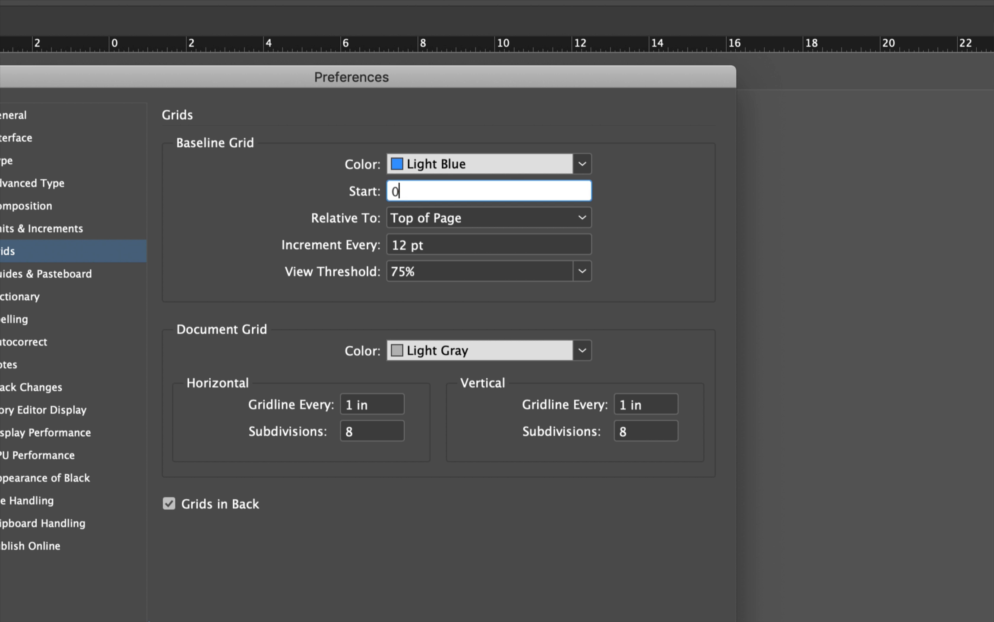
click(451, 214)
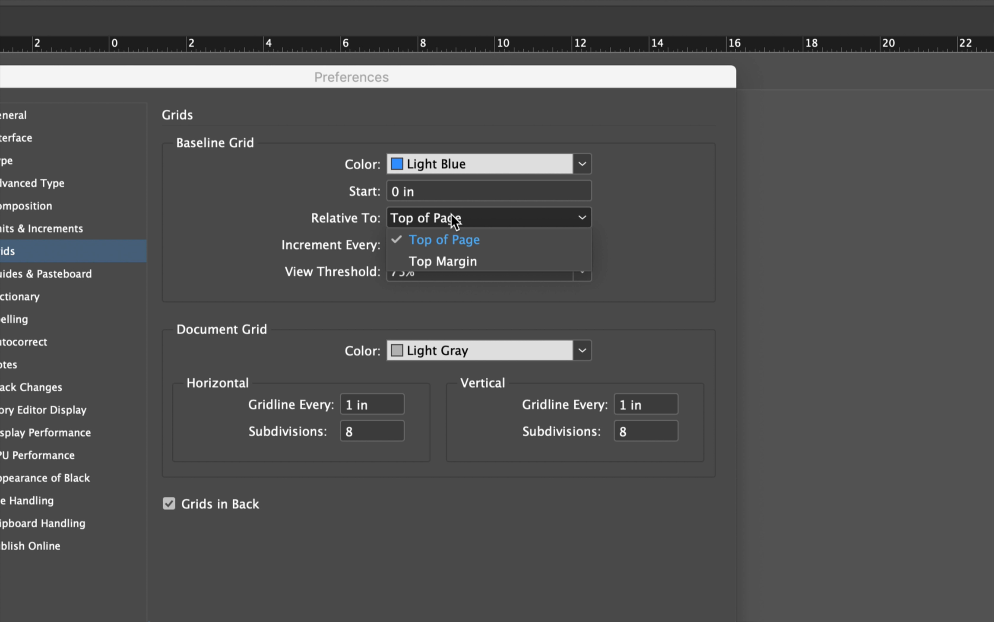
click(443, 261)
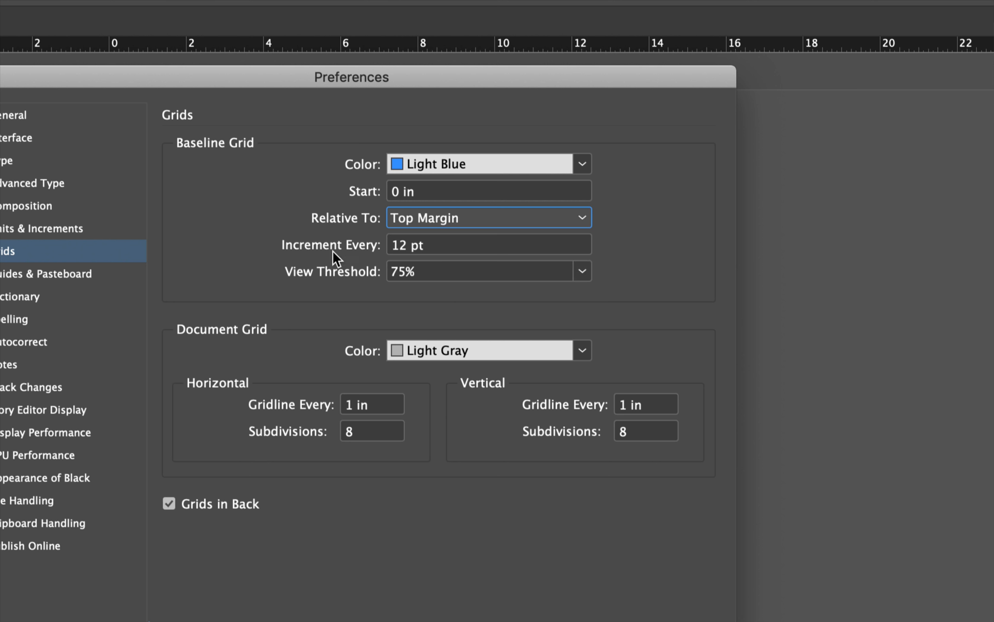
Set the baseline grid increment to 13 pt and apply the preferences
click(404, 250)
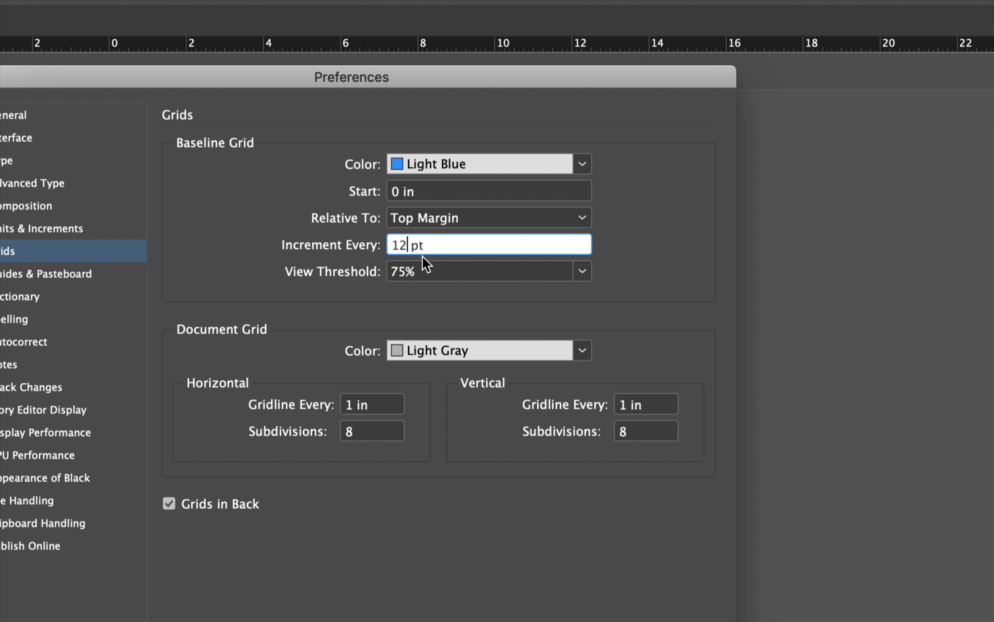
key(BackSpace)
text(3)
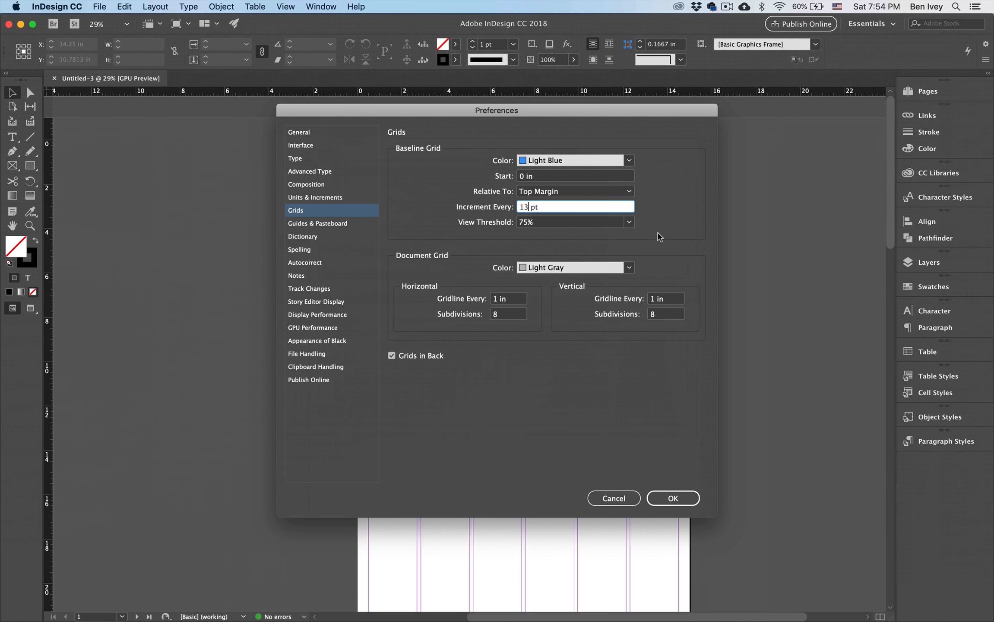
click(675, 497)
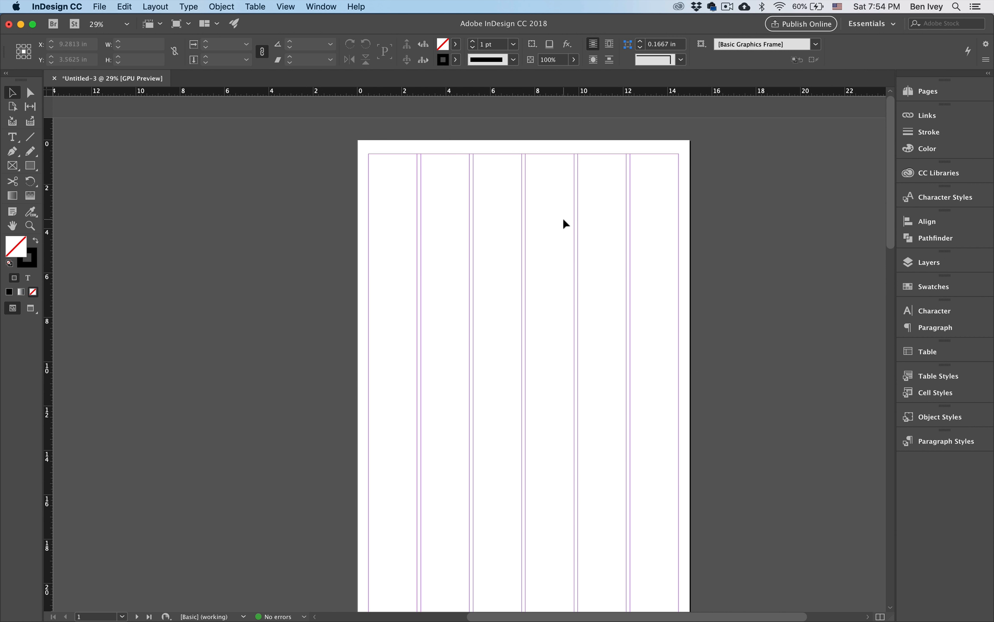
Show the baseline grid on the page
scroll(563, 220, up, 5)
scroll(563, 219, up, 4)
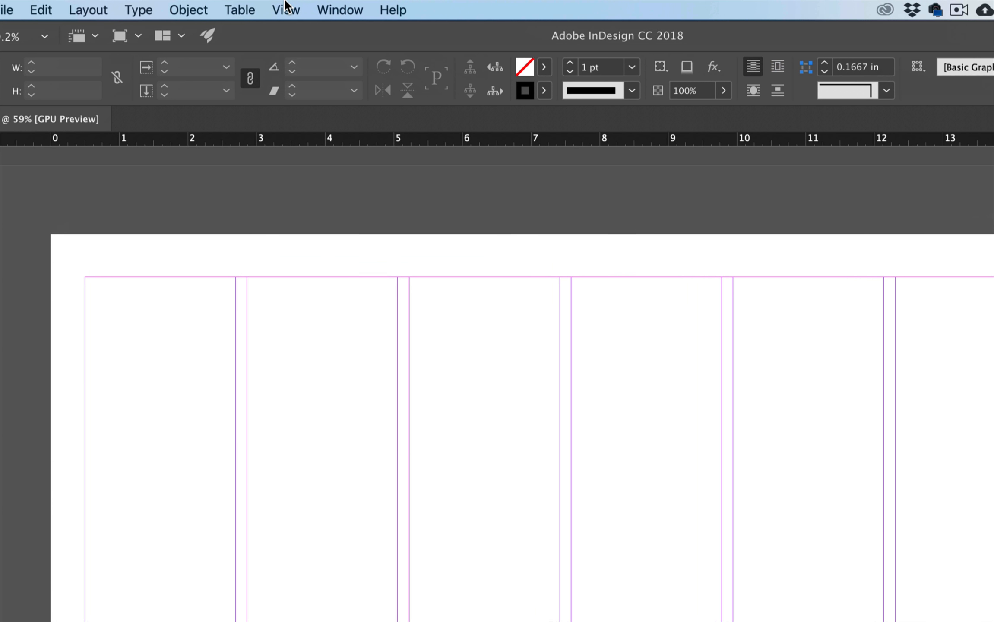
click(285, 6)
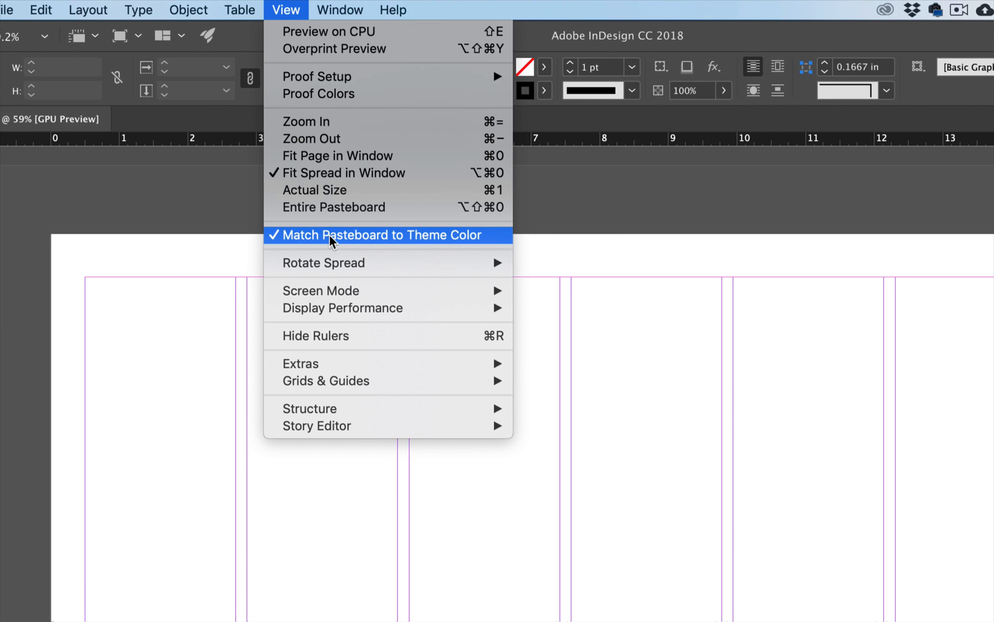
mouse_move(354, 379)
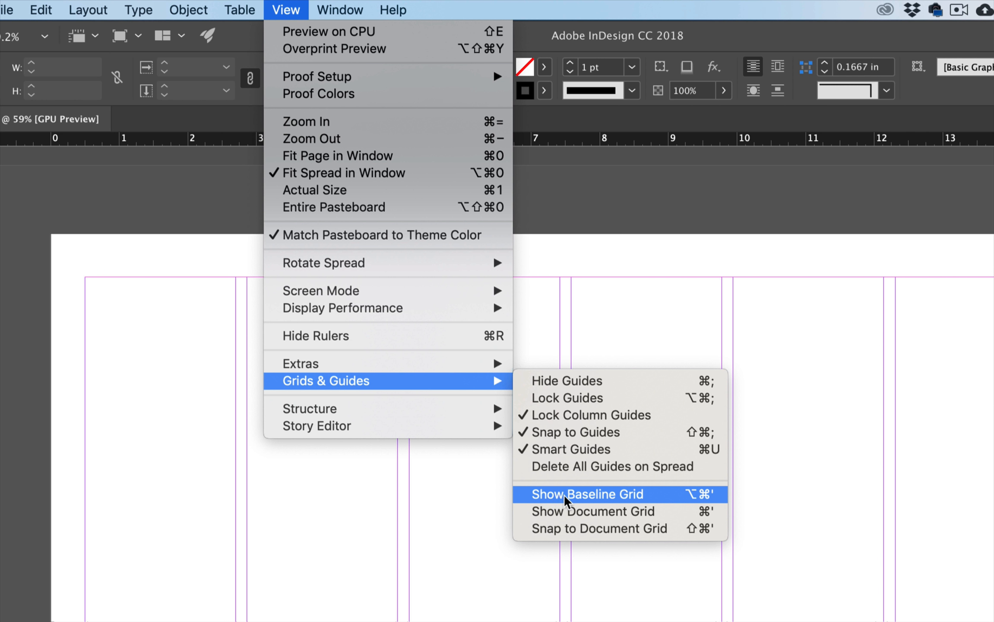
click(613, 497)
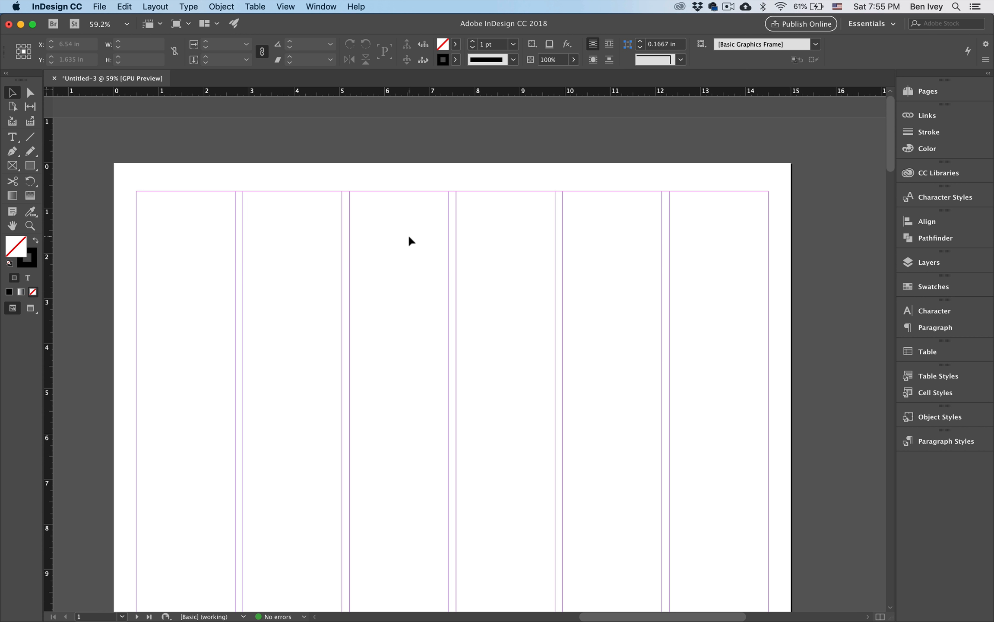
Zoom in and out to inspect the baseline grid on the page
scroll(407, 233, up, 3)
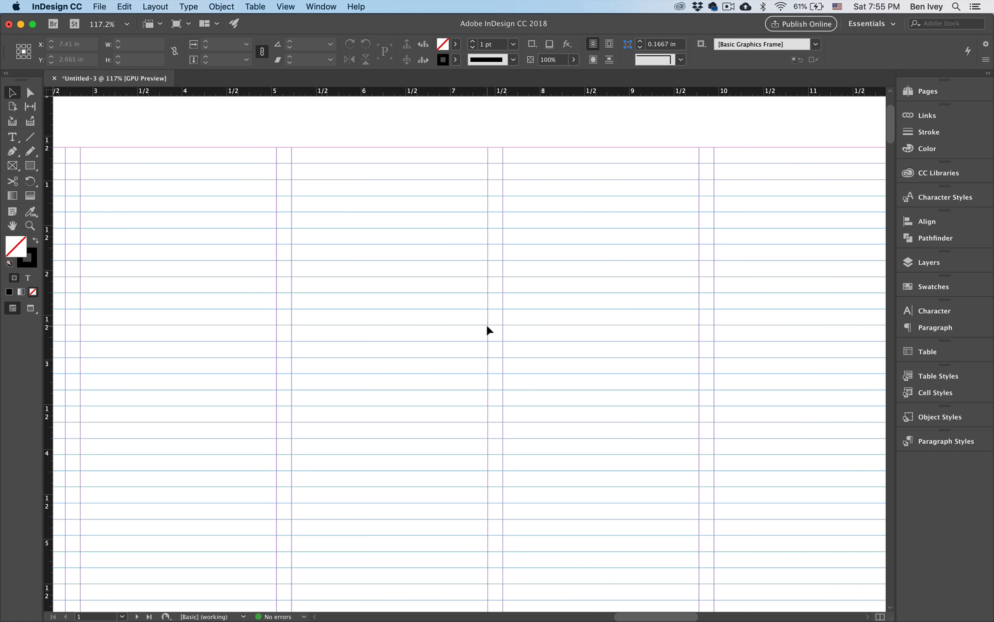
scroll(487, 329, left, 10)
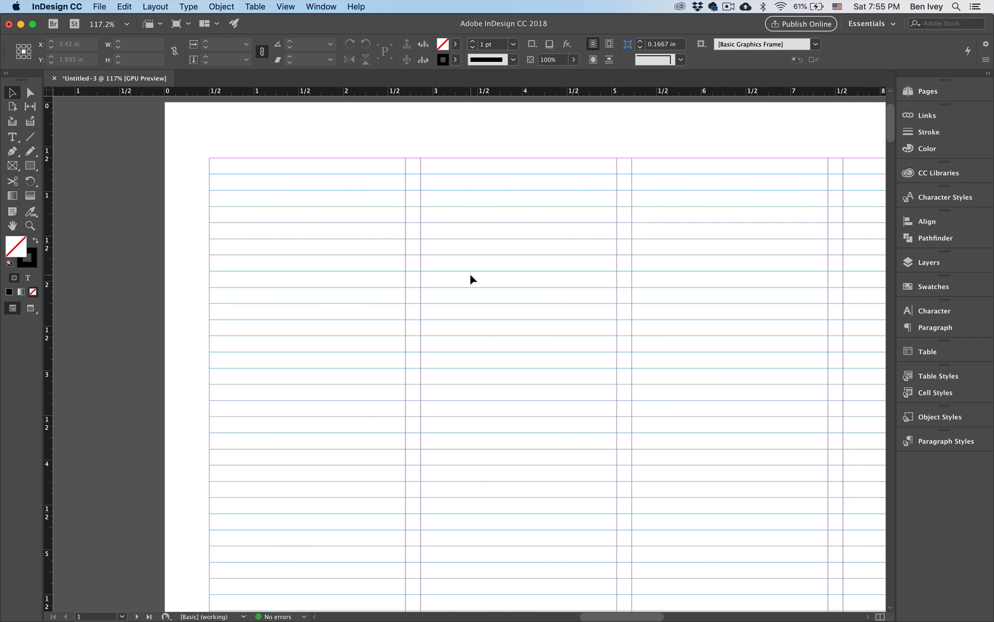
scroll(471, 276, down, 3)
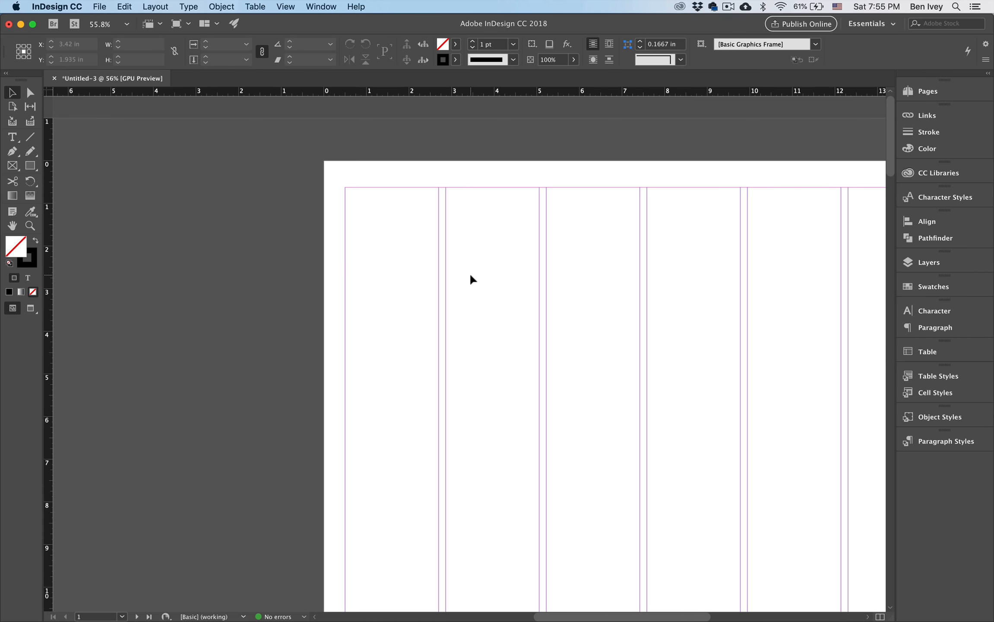
scroll(464, 234, up, 3)
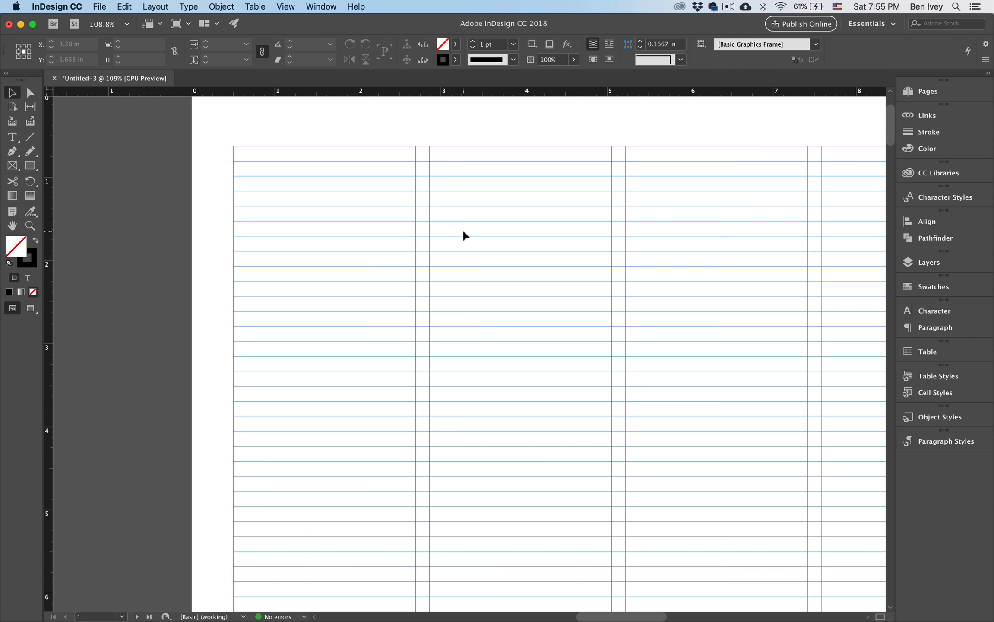
scroll(463, 232, down, 2)
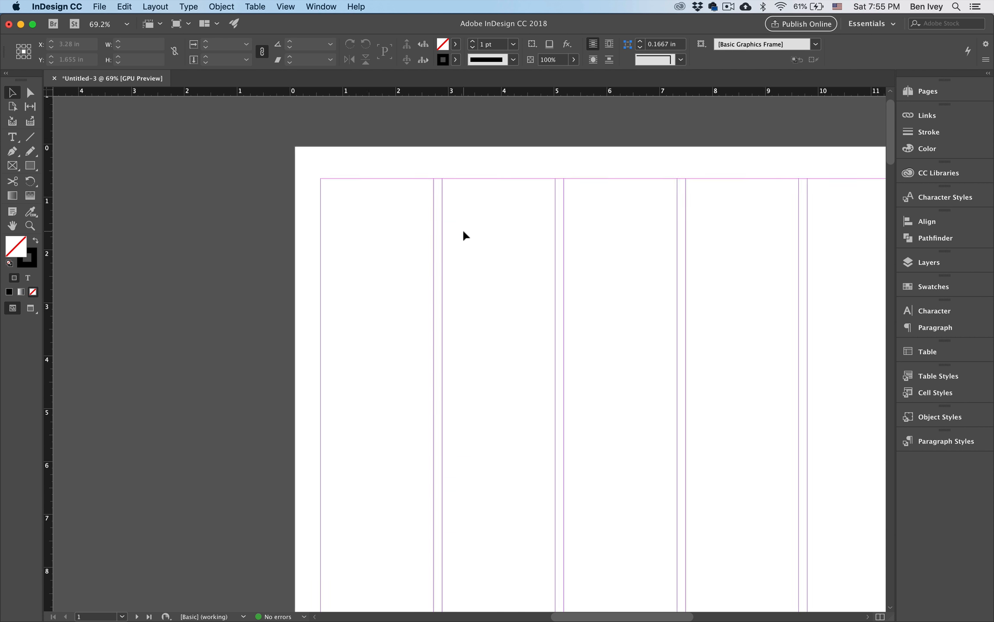
Draw a text frame across the first two columns, from the top margin down to about 7.7 in, and fill it with placeholder text
scroll(463, 234, down, 2)
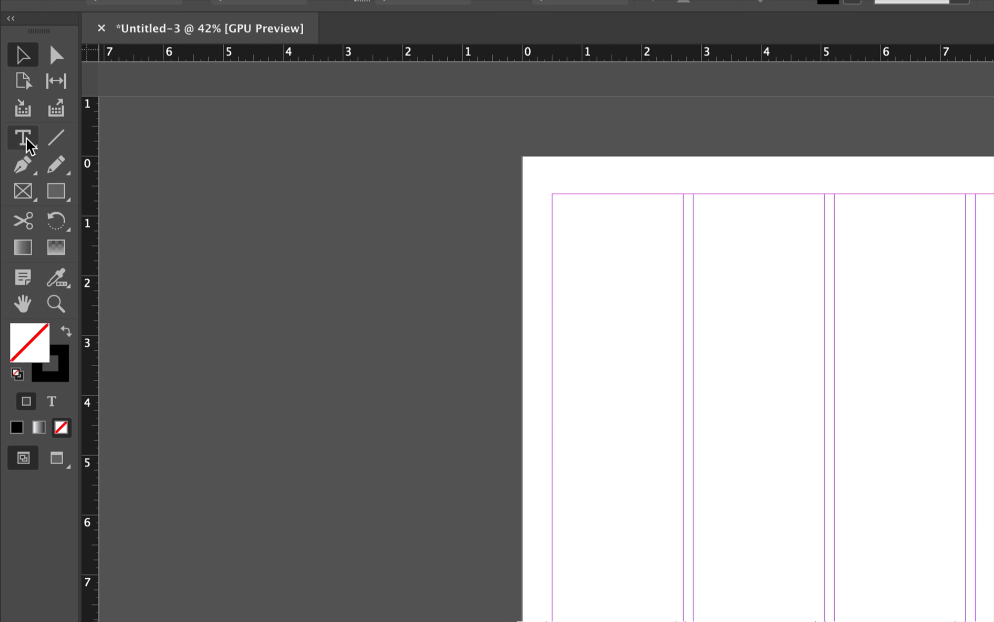
click(26, 138)
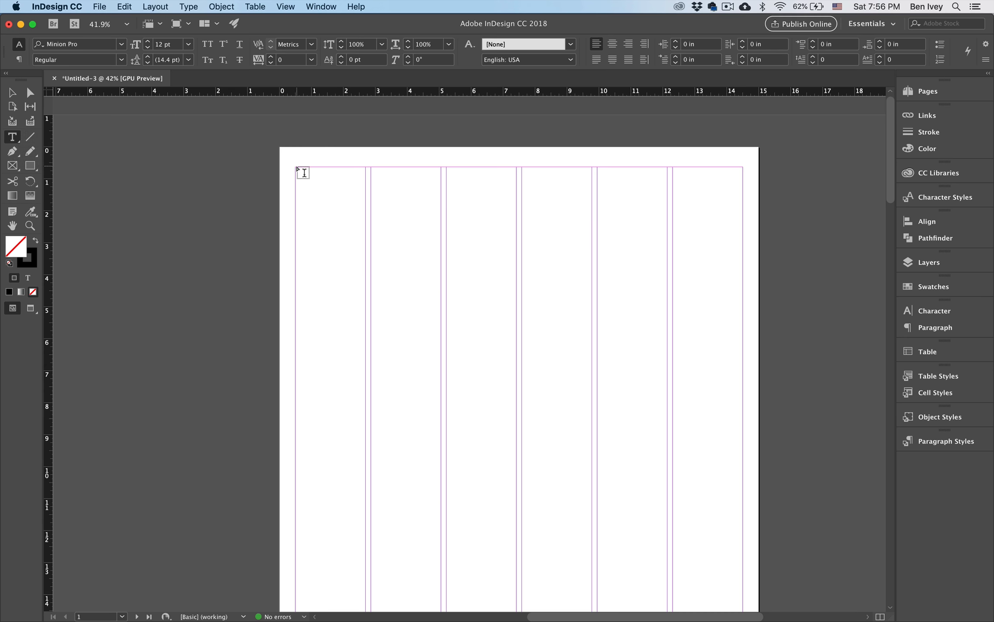
drag(303, 173, 442, 397)
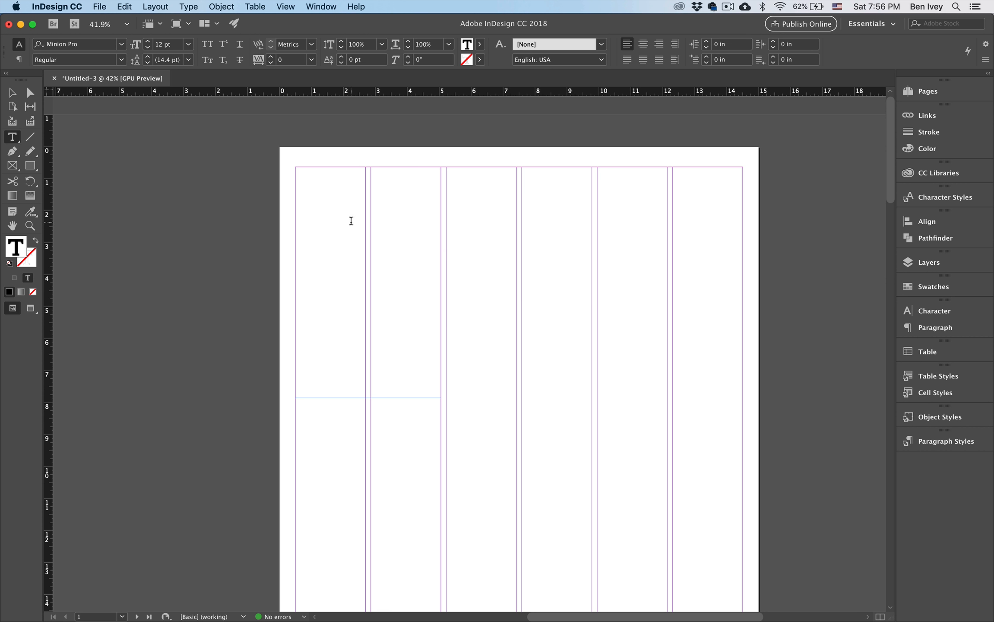
scroll(351, 221, up, 2)
scroll(351, 221, up, 1)
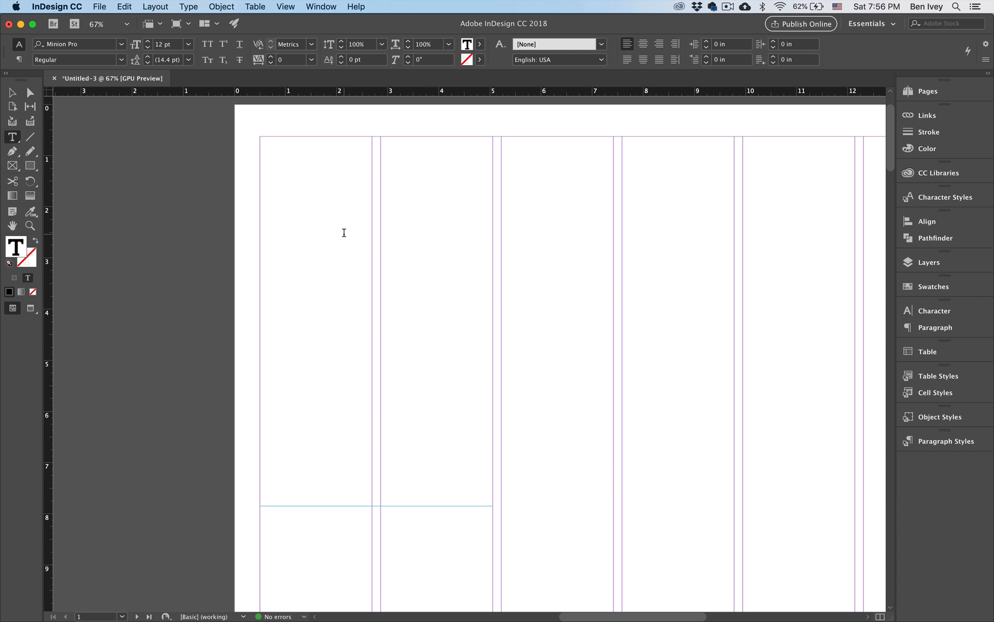
click(188, 6)
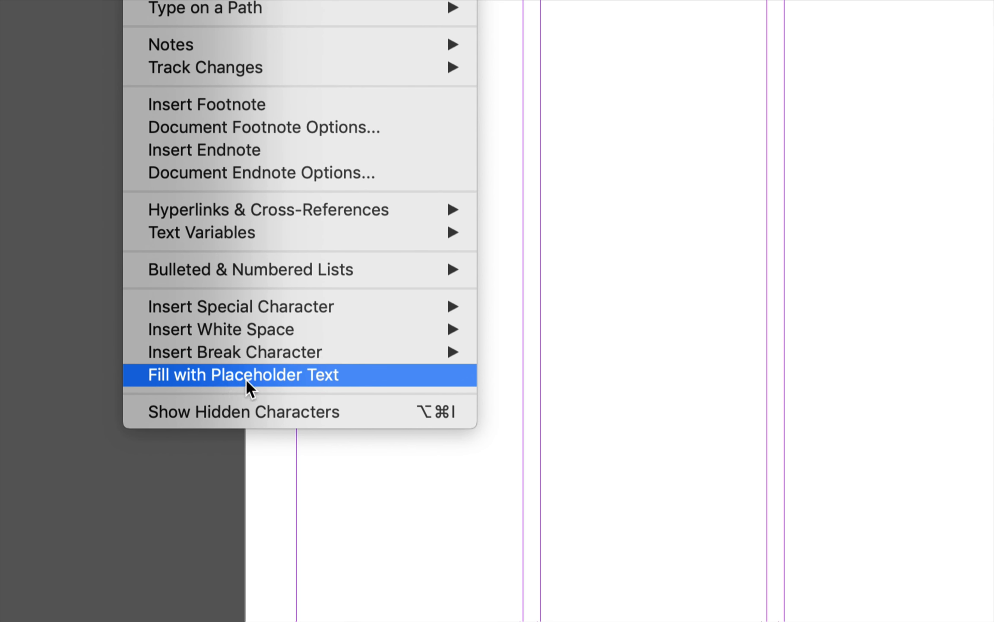
click(229, 375)
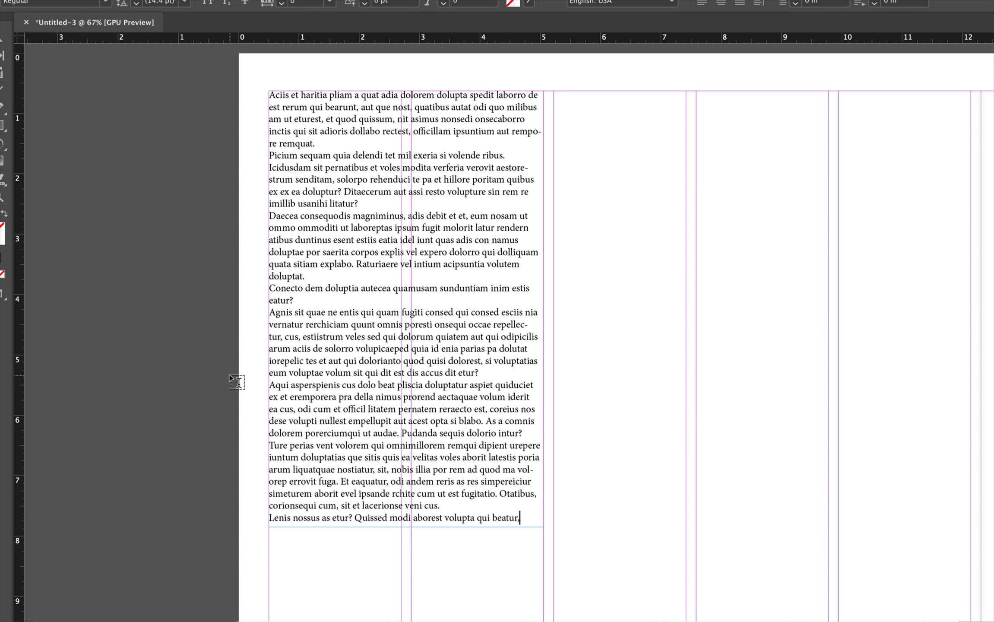
Select all the placeholder text and open the Paragraph Styles panel beside the page
scroll(272, 328, up, 3)
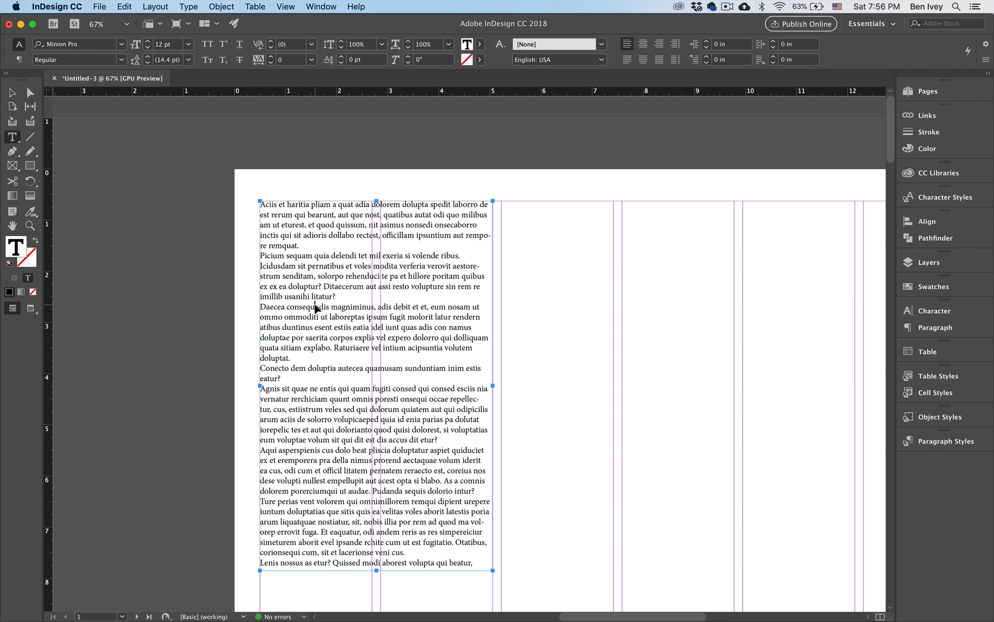
key(super+a)
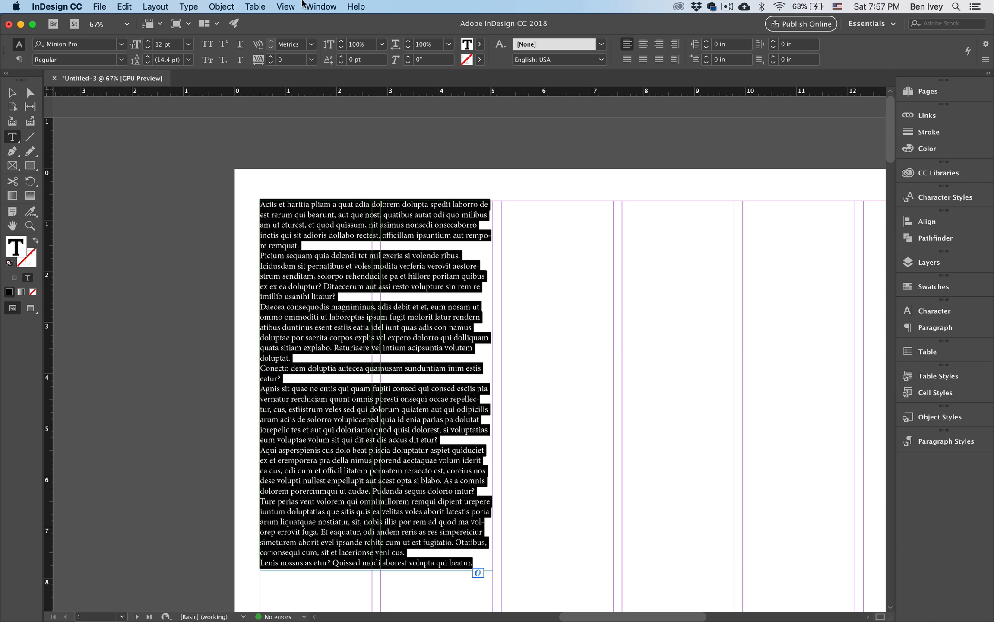
click(323, 6)
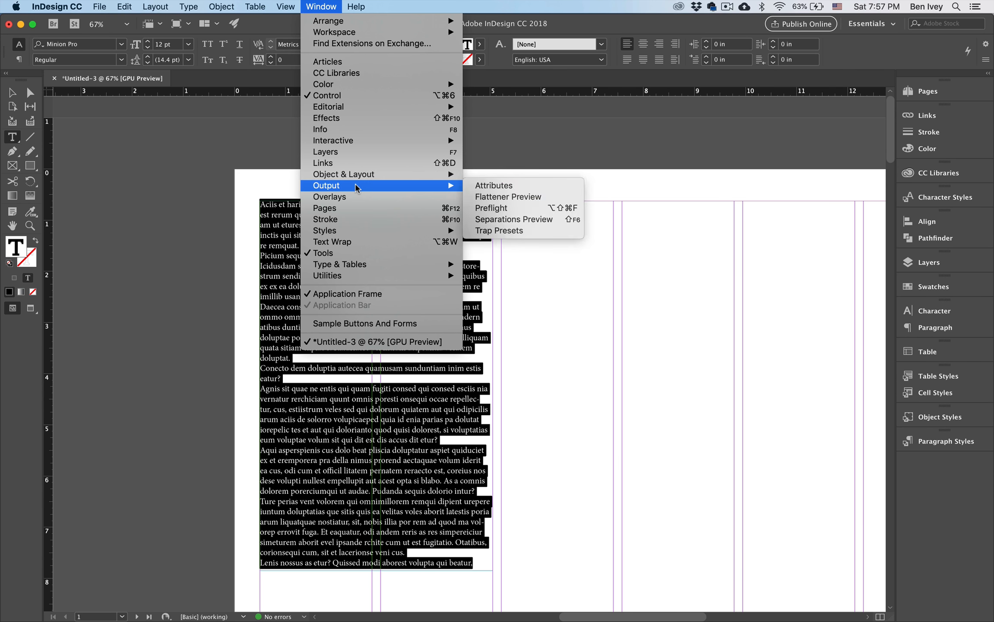
mouse_move(360, 230)
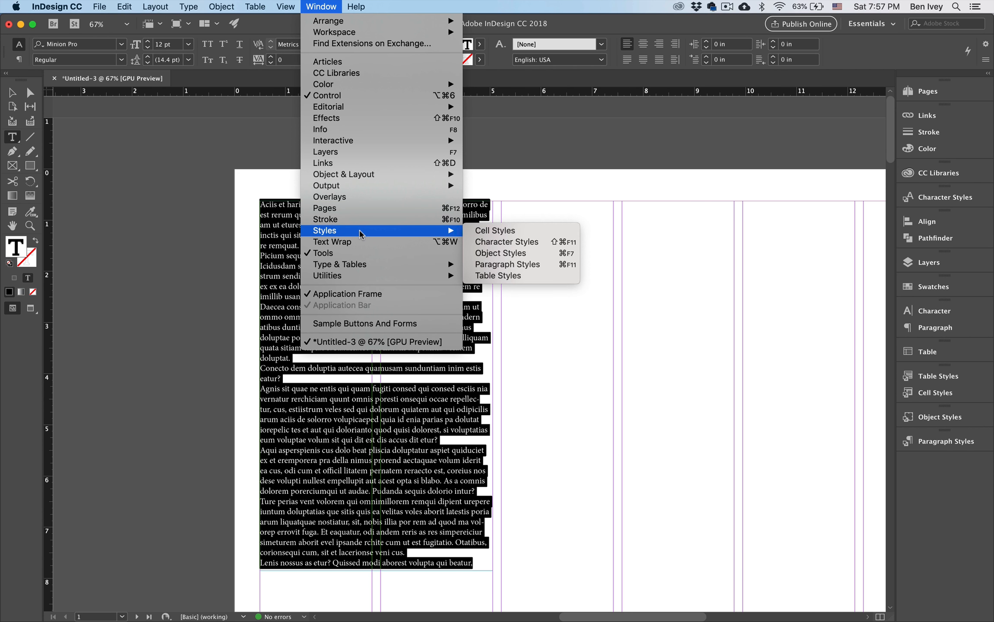
click(535, 267)
drag(760, 429, 558, 261)
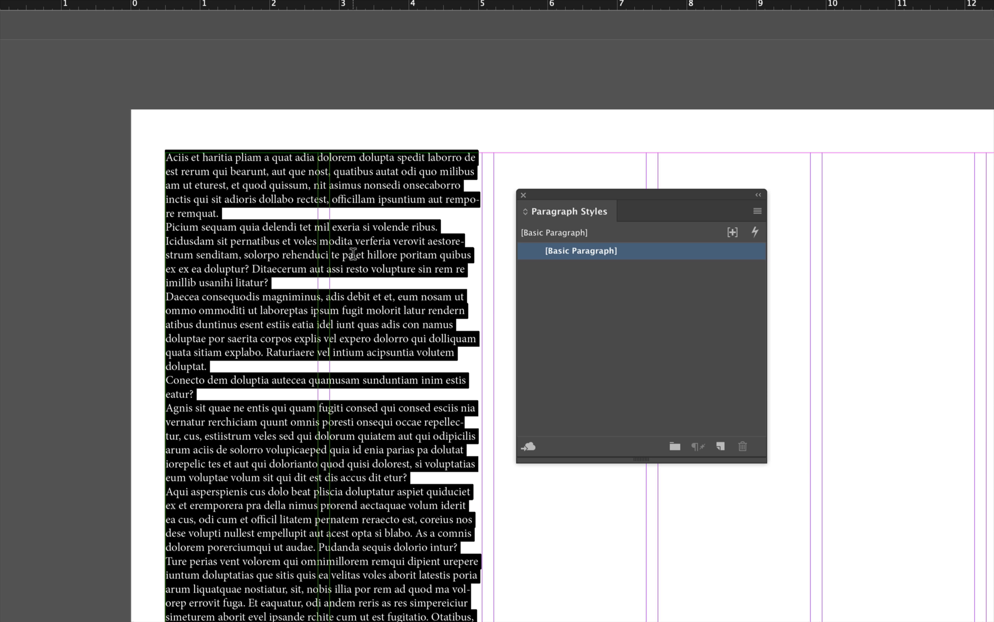
Create a new paragraph style and name it Body Copy
click(721, 447)
double_click(572, 268)
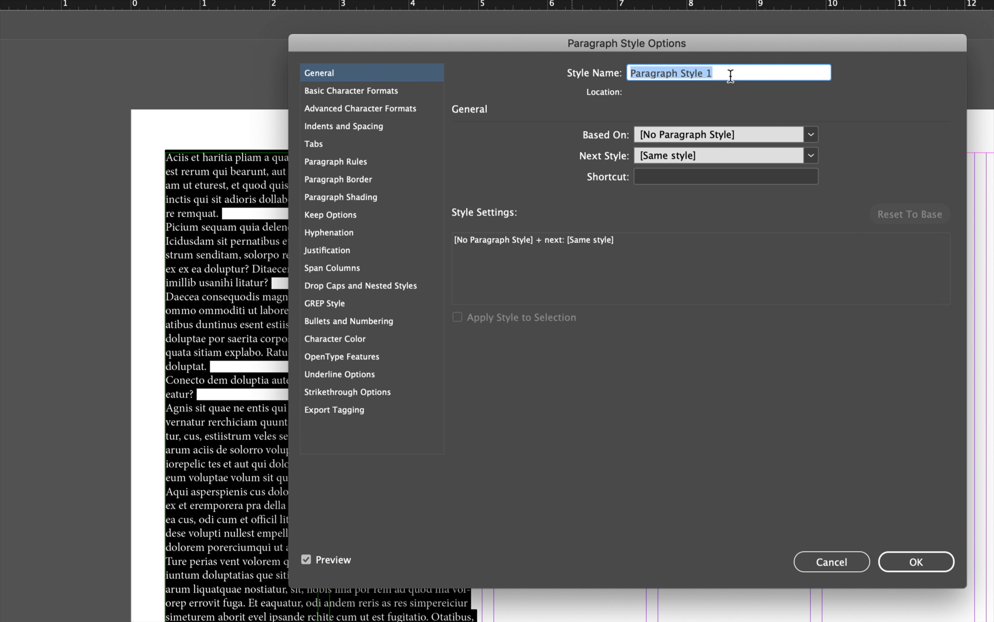
text(Body Copy)
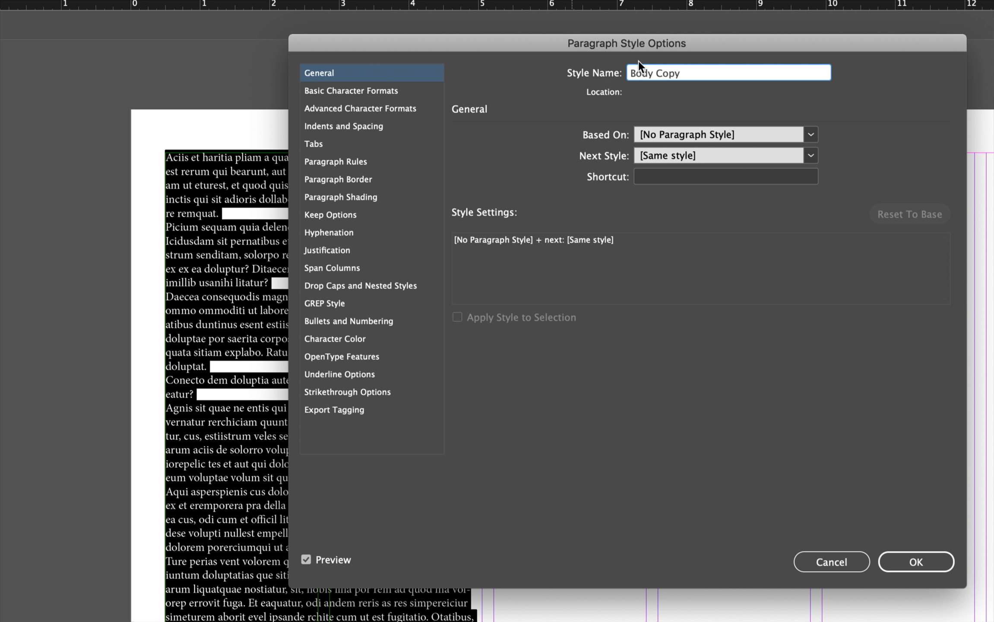
Set the Body Copy style's leading to 13 pt in its basic character formats
click(329, 92)
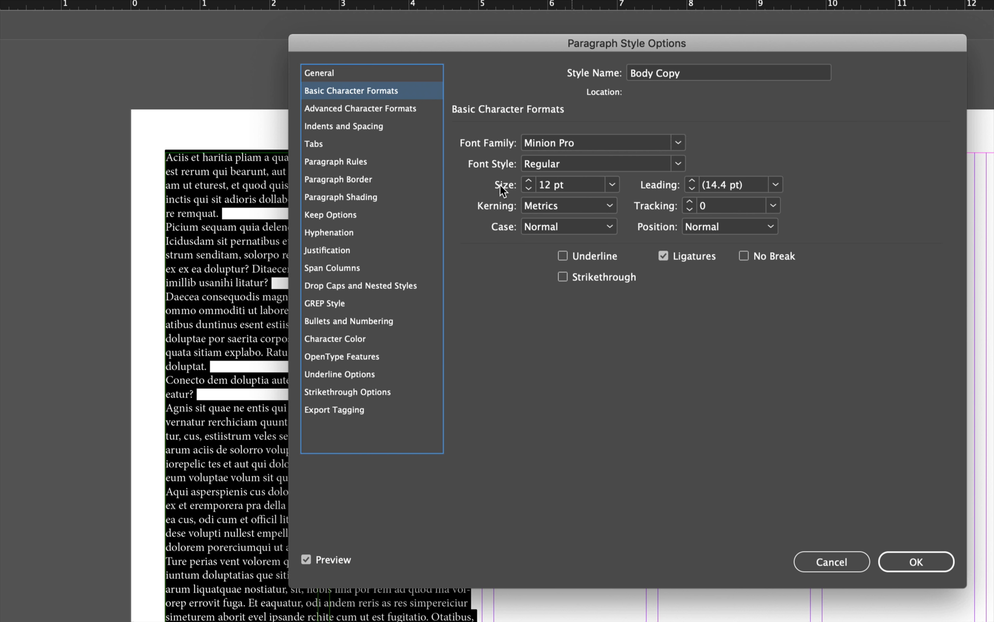
click(709, 186)
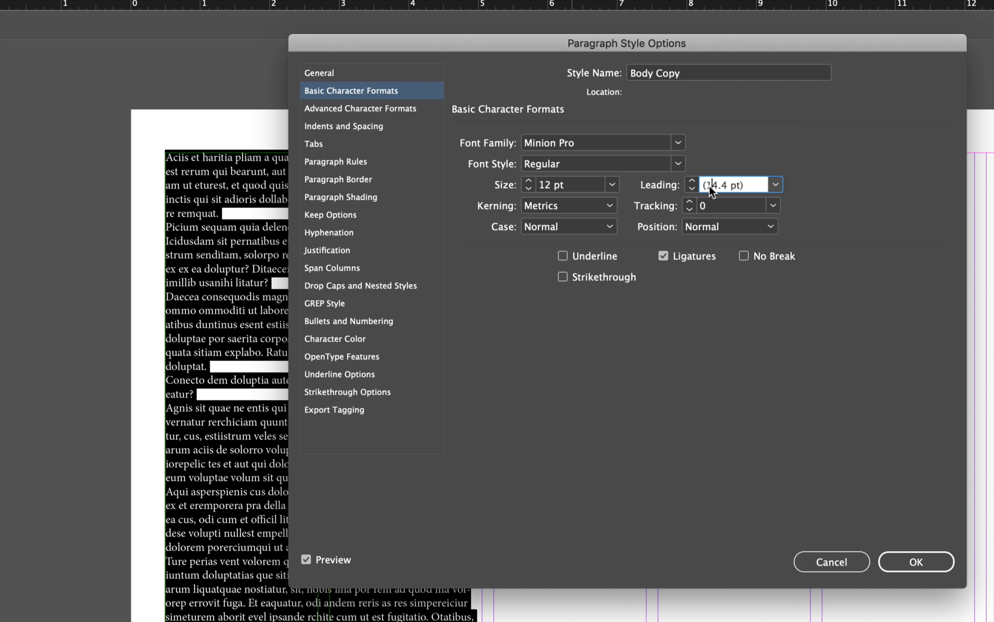
text(13)
Set the Body Copy style's alignment to Left Justify
click(330, 126)
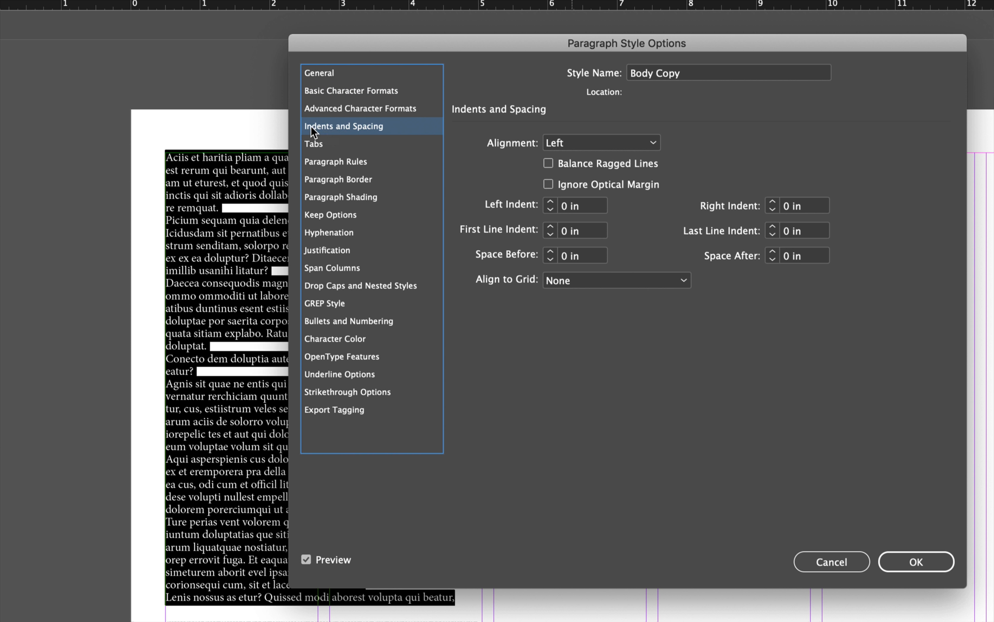
click(587, 143)
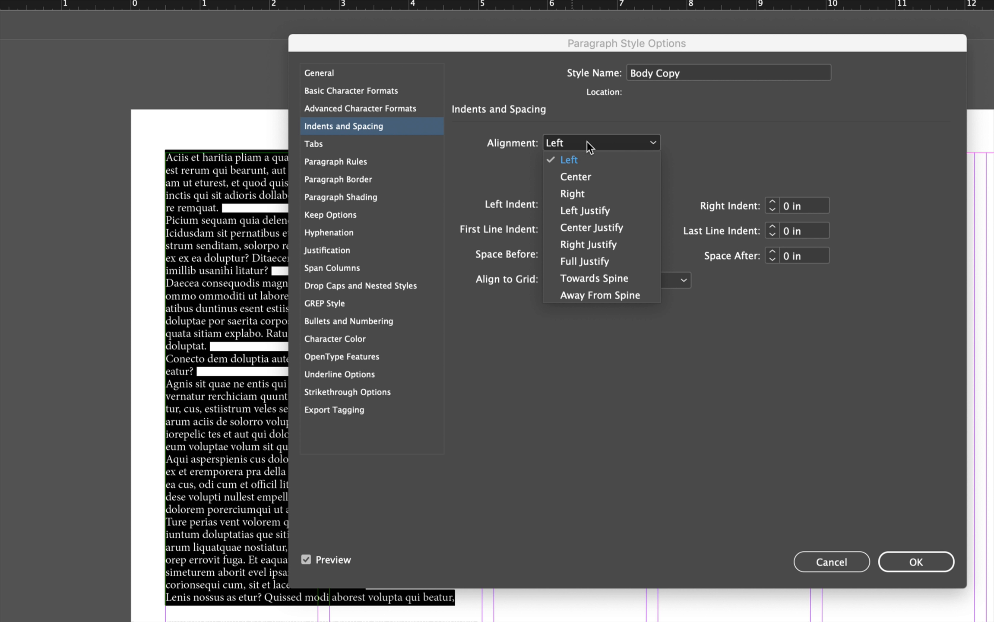
click(591, 210)
drag(456, 47, 665, 54)
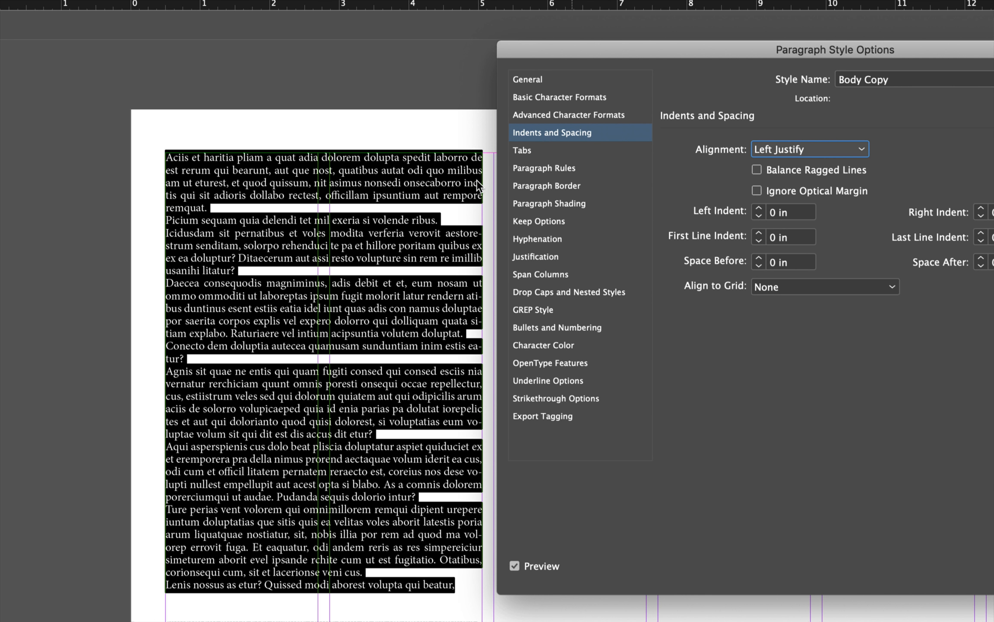
drag(617, 53, 438, 48)
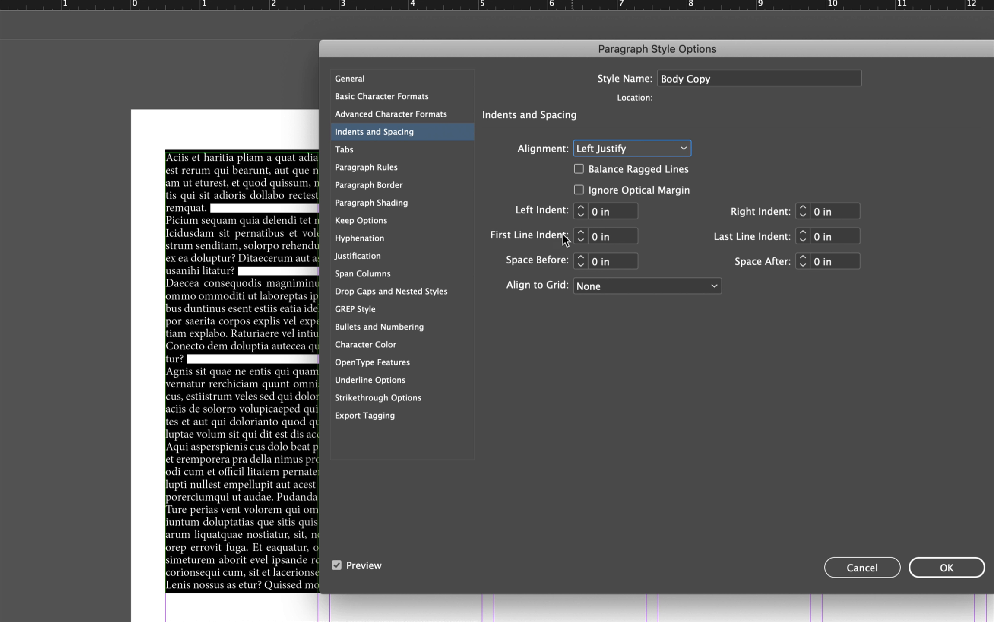
Set the Body Copy style's first line indent to 0.1875 in
click(595, 237)
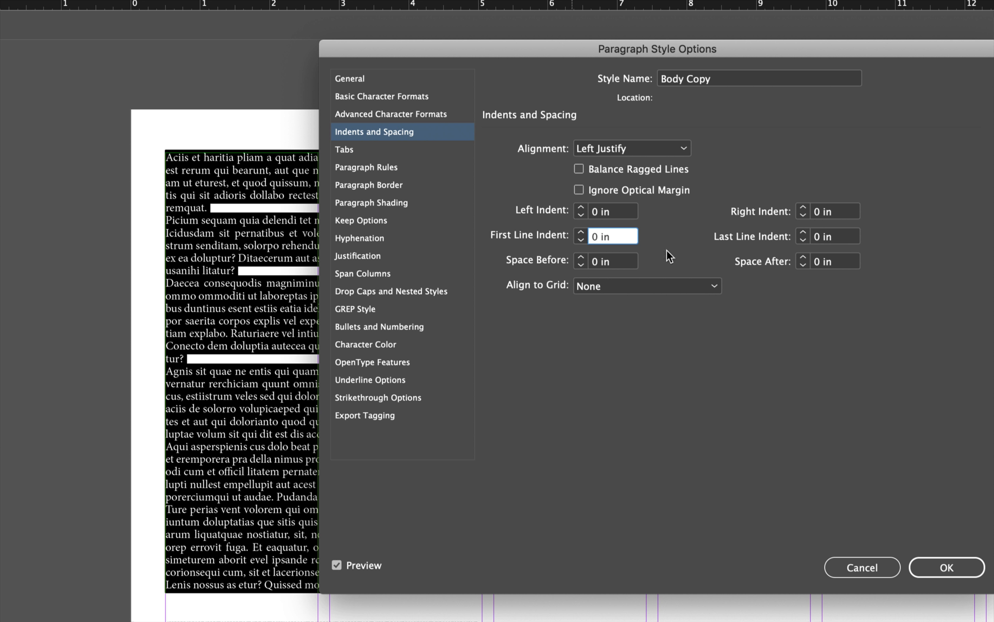
text(.1875)
Align the Body Copy style to the baseline grid on All Lines and save the style
click(596, 284)
click(608, 321)
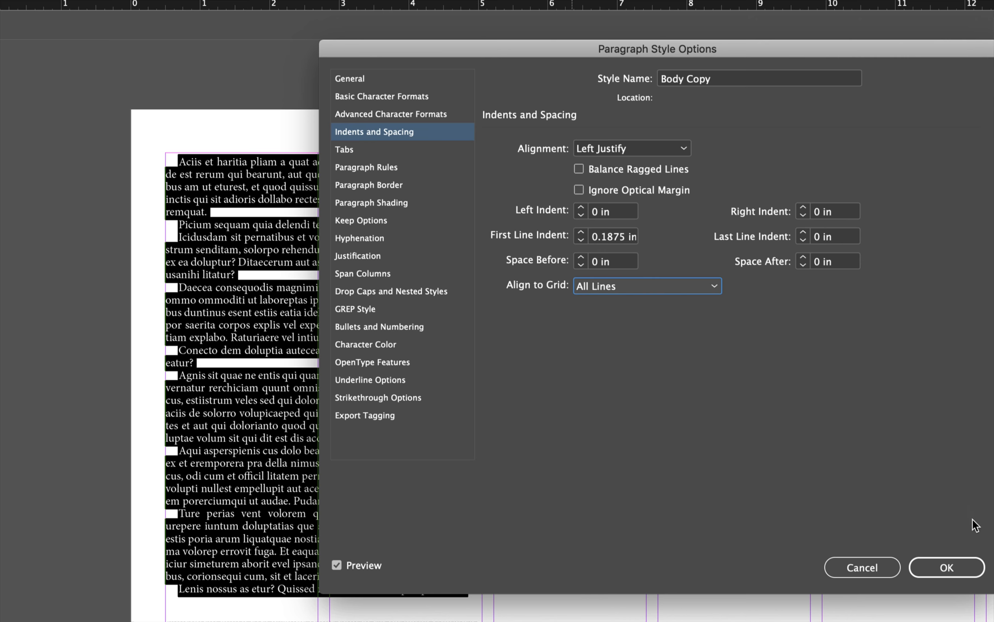
click(945, 566)
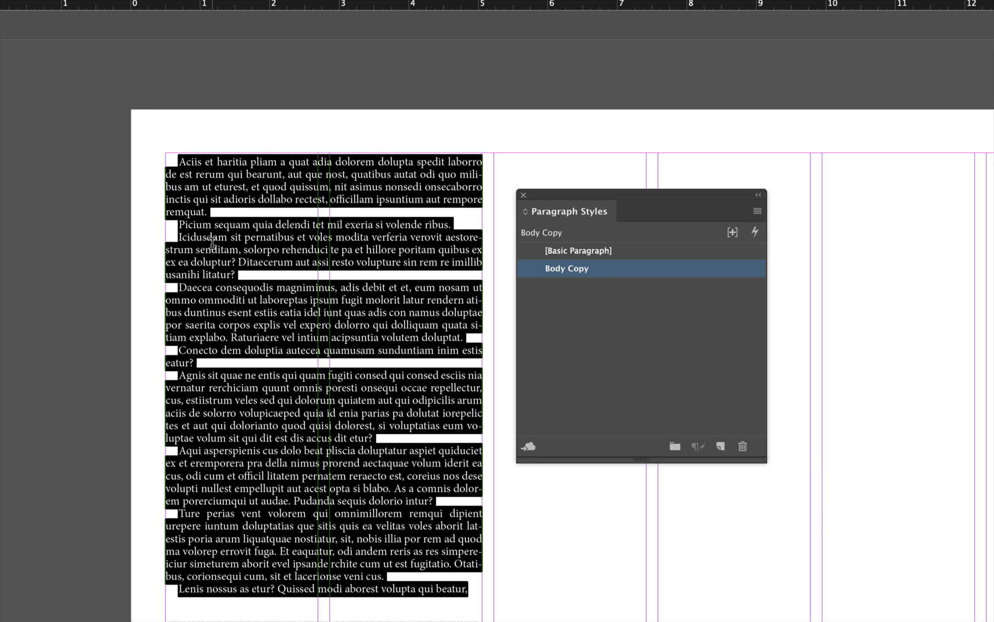
Inspect the styled body text against the baseline grid
scroll(249, 237, up, 2)
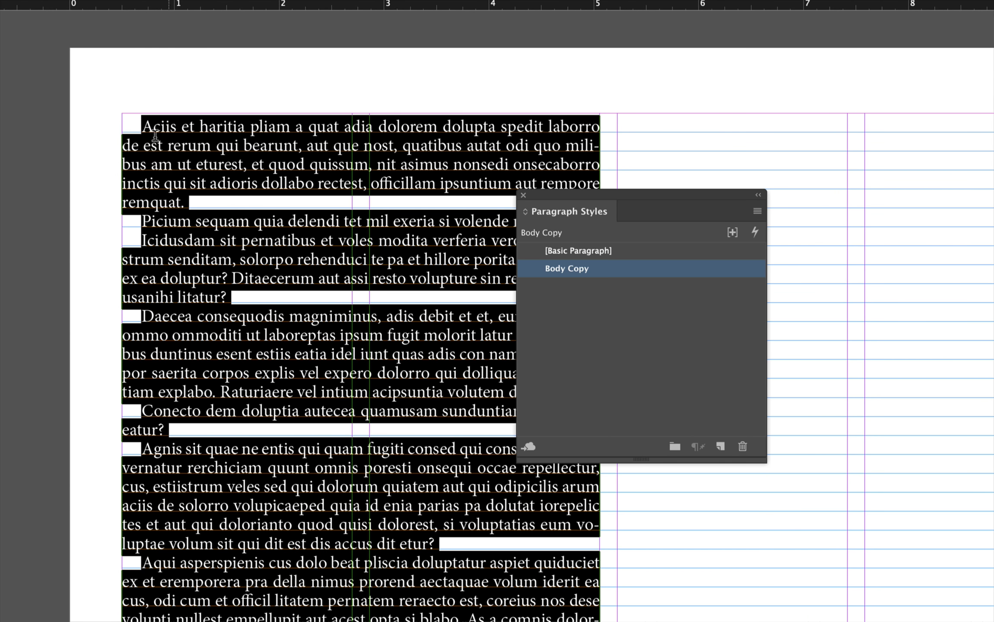
click(241, 189)
key(Down)
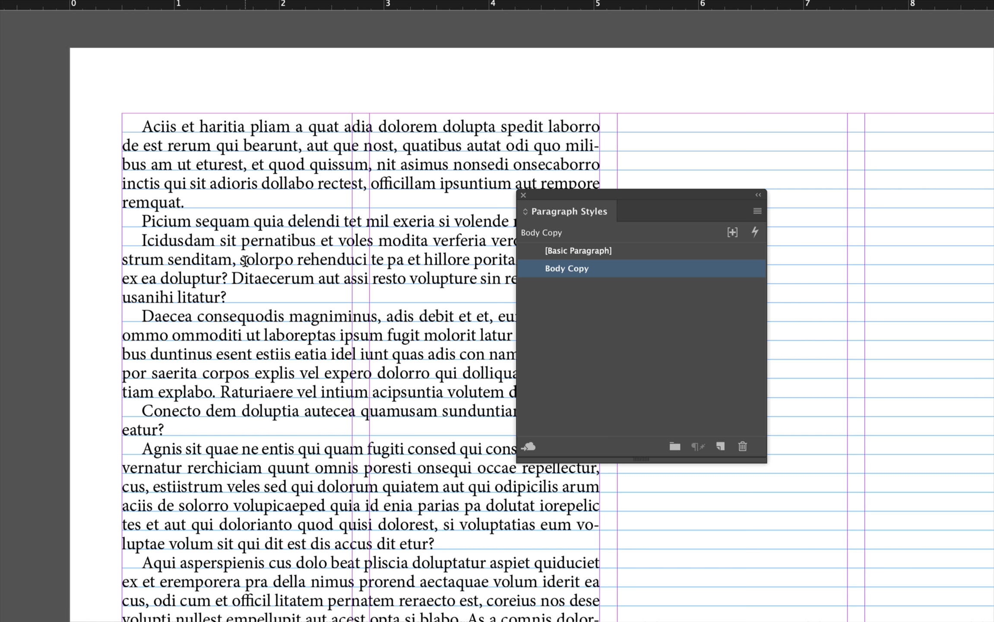
scroll(245, 264, down, 2)
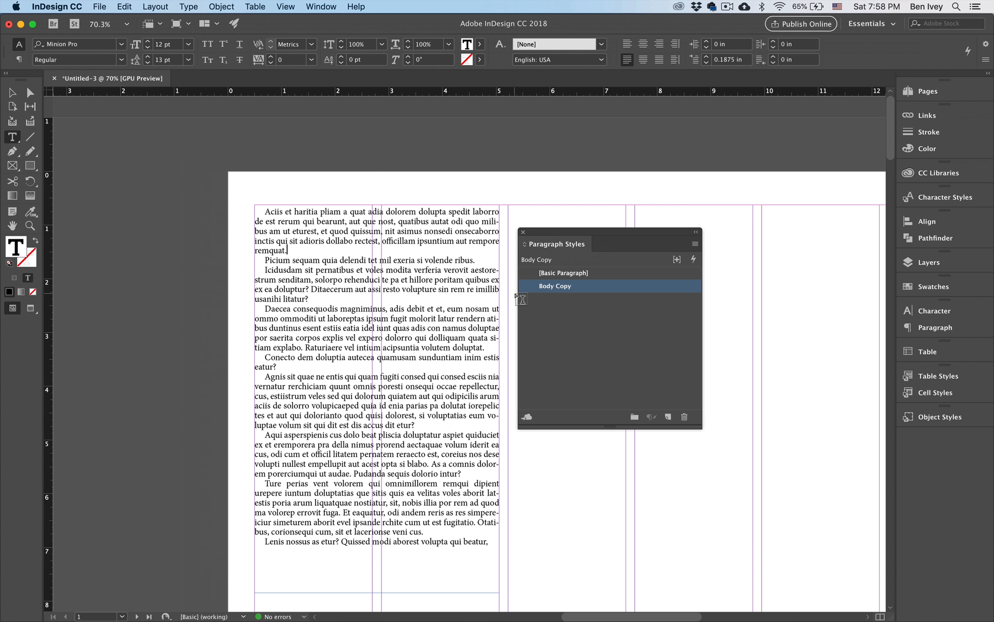
Draw a text frame about 5.29 × 1.28 in across the third and fourth columns at the top margin and type Headline
scroll(382, 379, right, 10)
scroll(383, 379, down, 3)
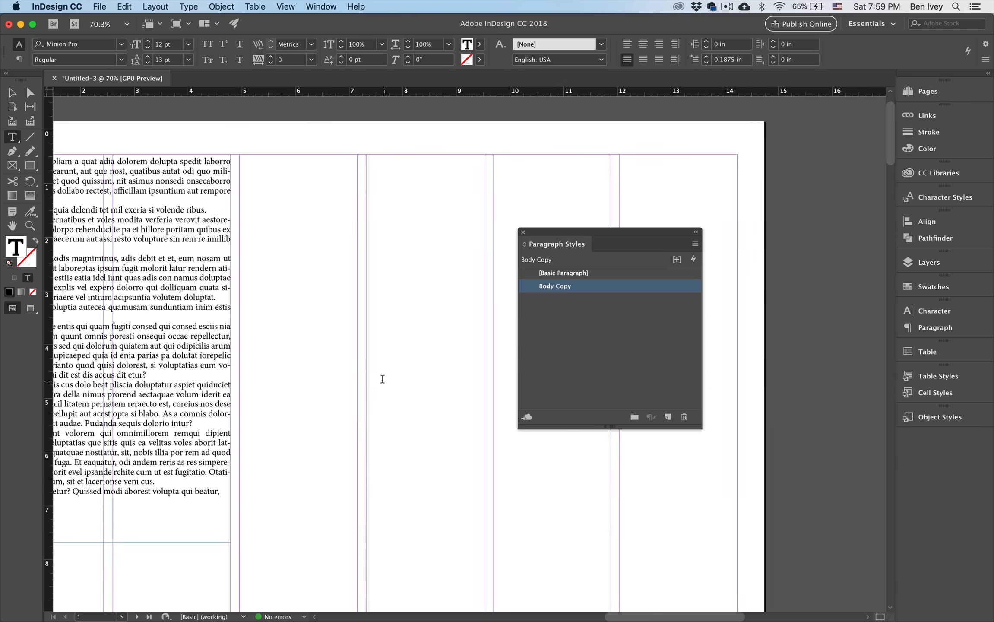
drag(201, 131, 485, 200)
text(H)
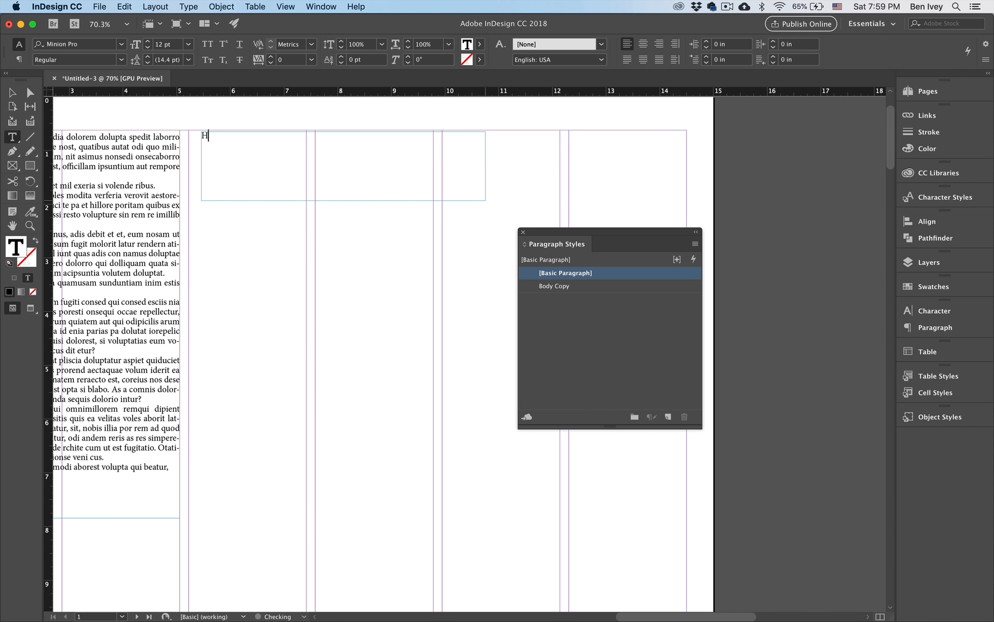
text(eadline)
key(Escape)
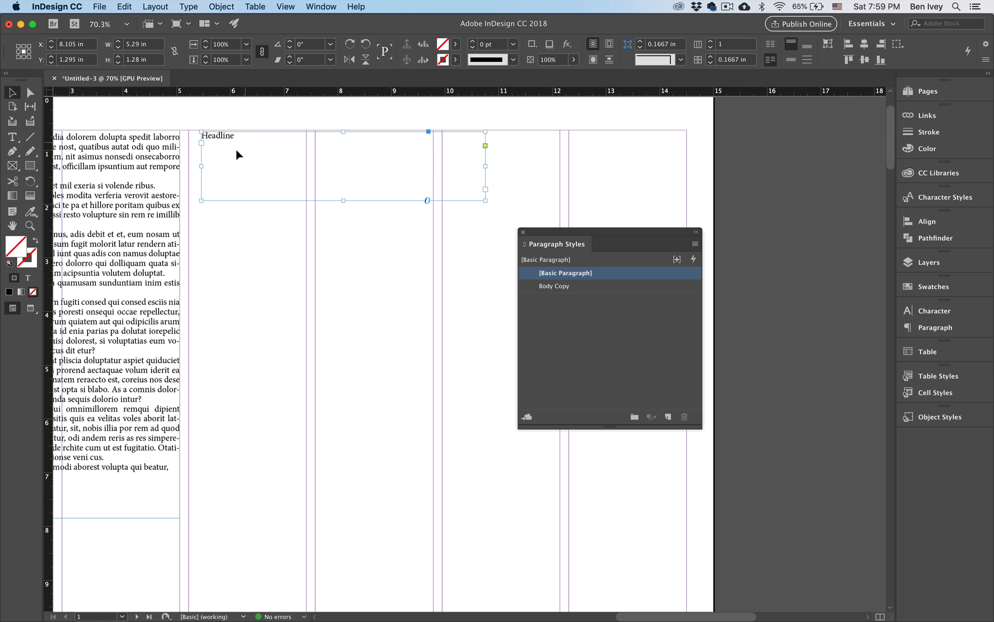
Duplicate the headline frame down the page into six stacked frames and select the first Headline text
drag(227, 141, 229, 538)
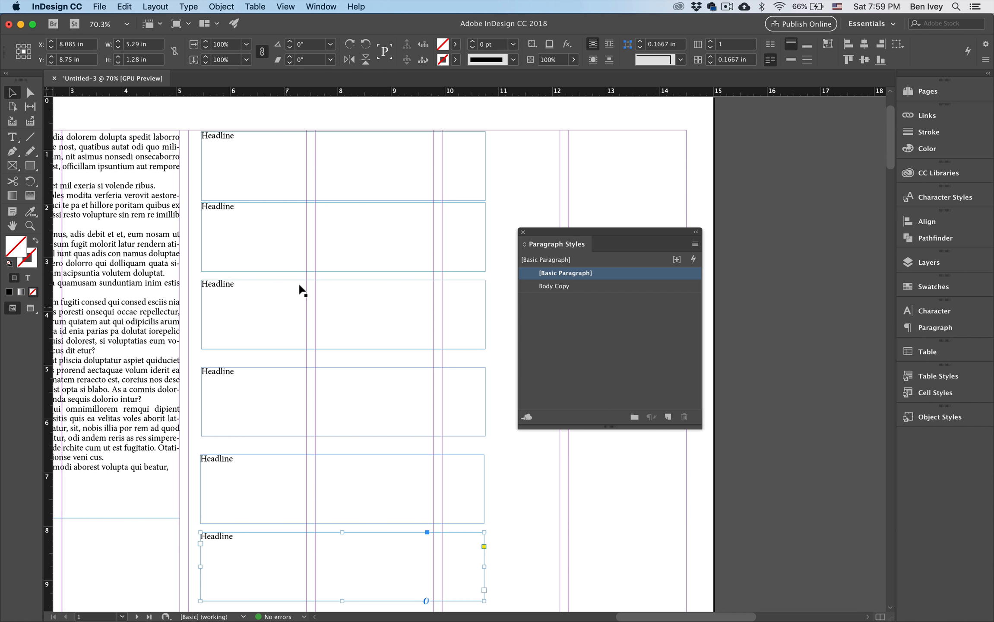
key(t)
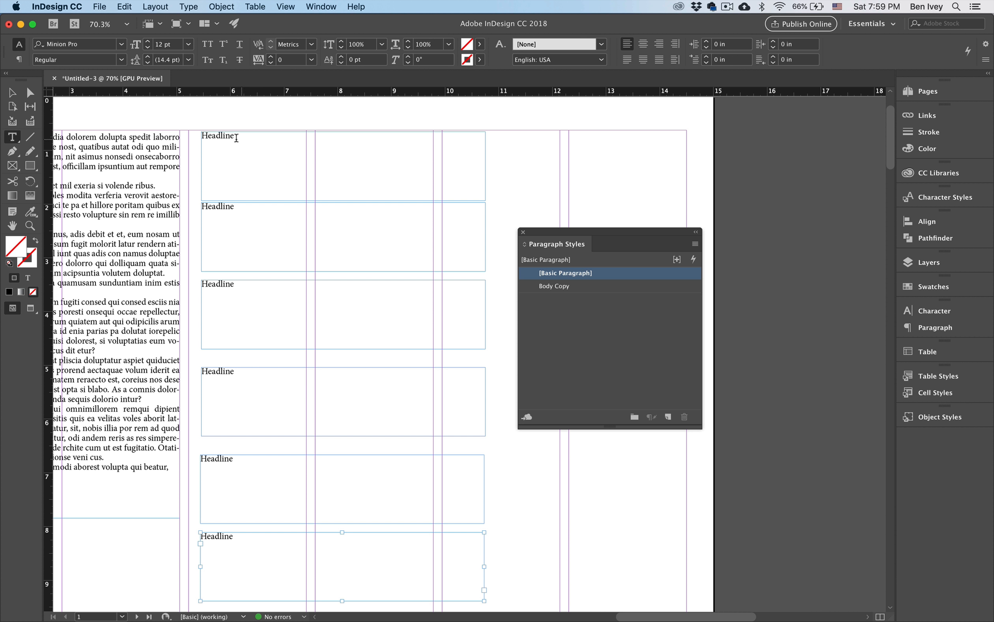
drag(236, 138, 199, 137)
click(303, 198)
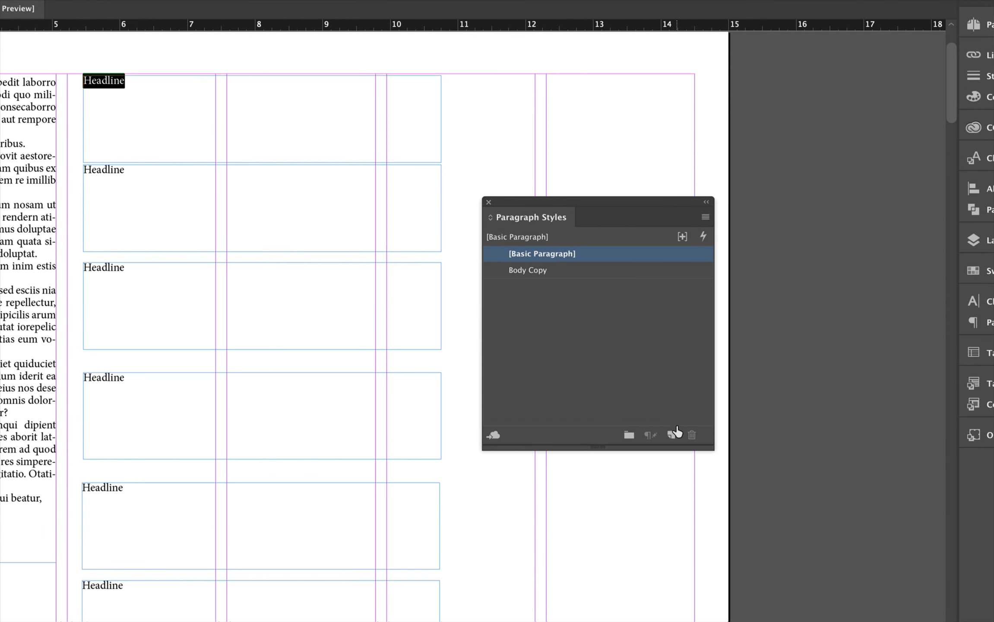
Create a new paragraph style named Small Serif Headline
click(671, 434)
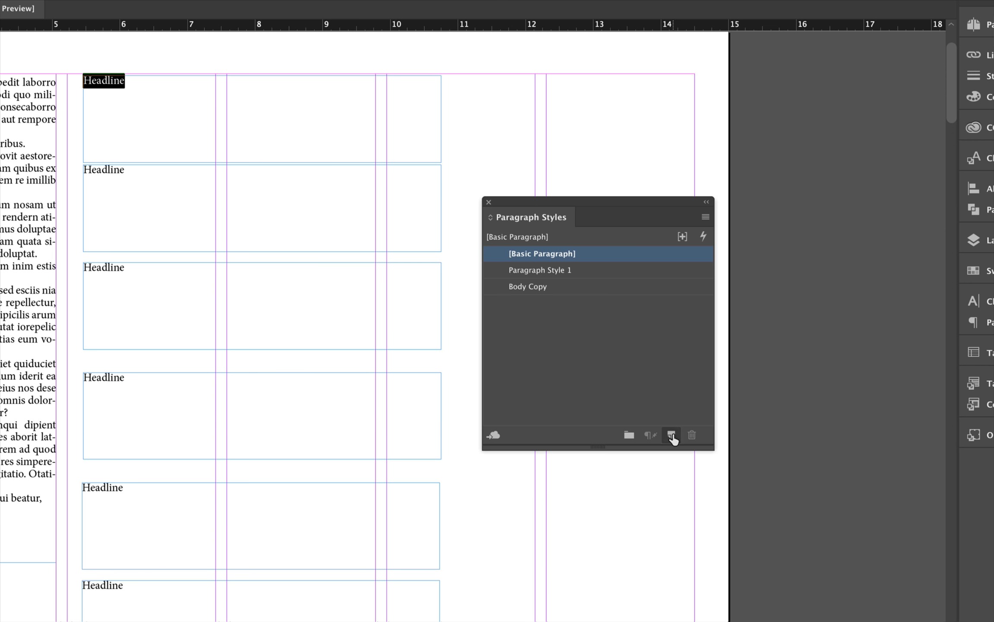
double_click(538, 270)
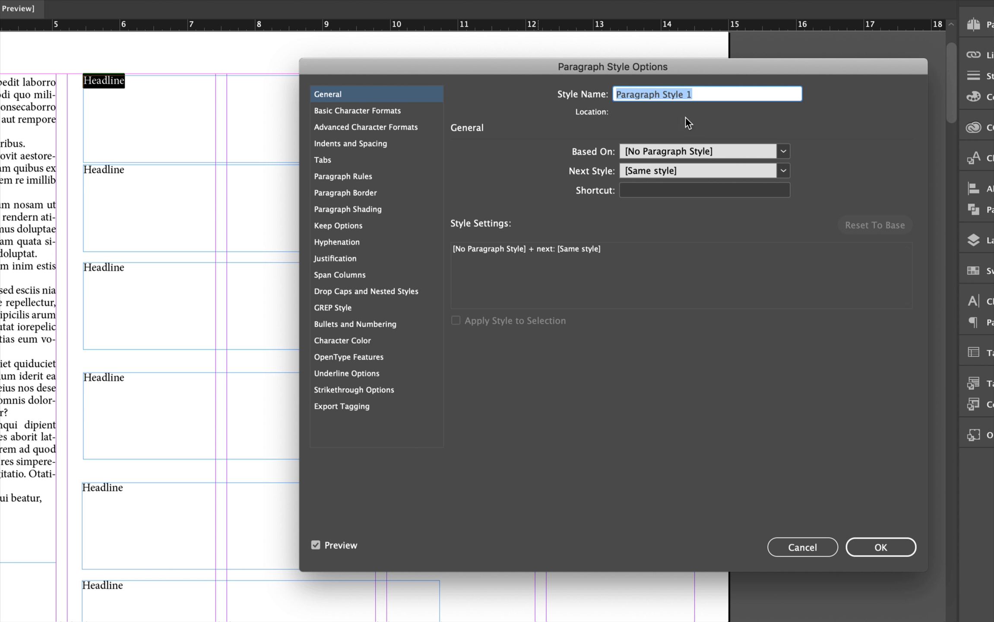
text(Small Se)
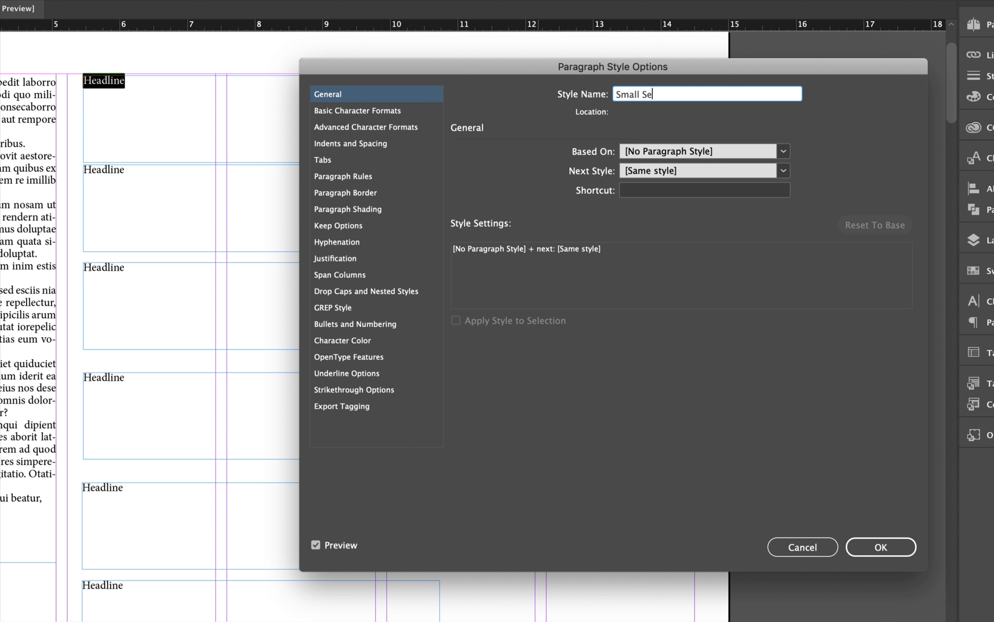
text(rif Headline)
Set the Small Serif Headline style's basic character formats to Minion Pro Bold, 20 pt size and 26 pt leading
click(320, 114)
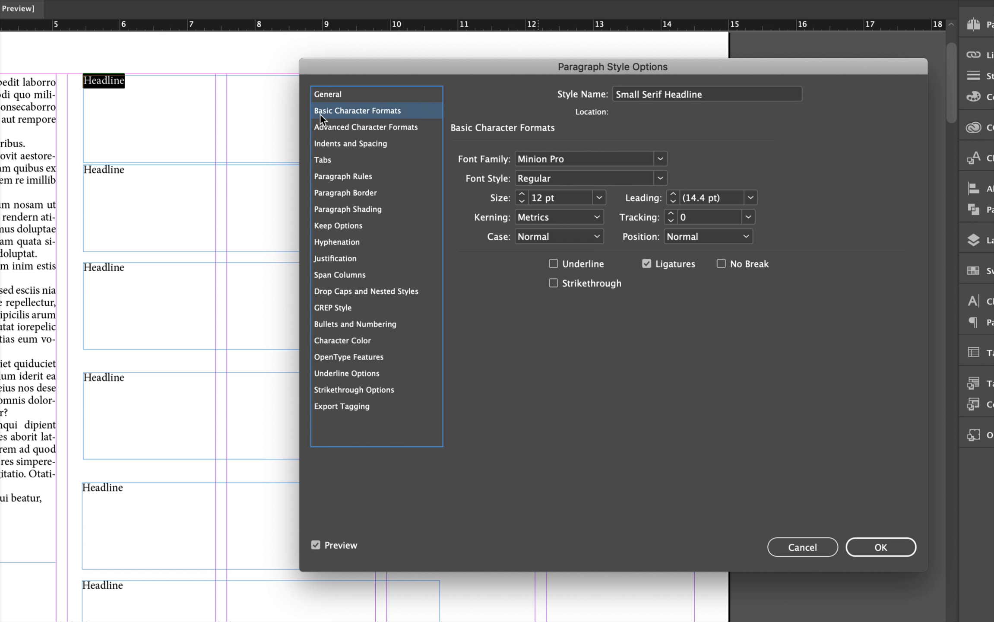
click(538, 155)
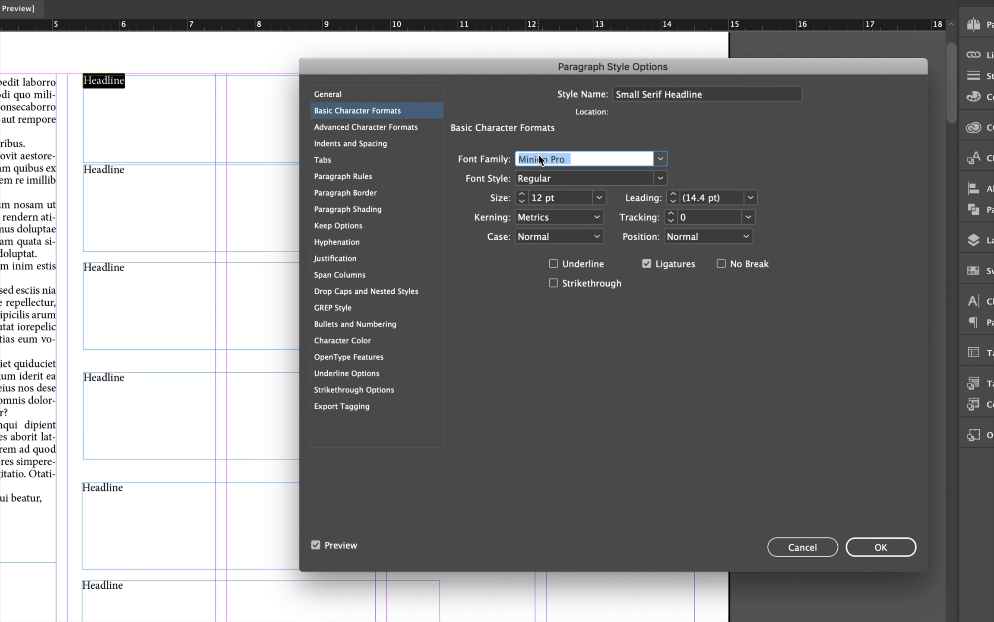
click(538, 154)
click(661, 179)
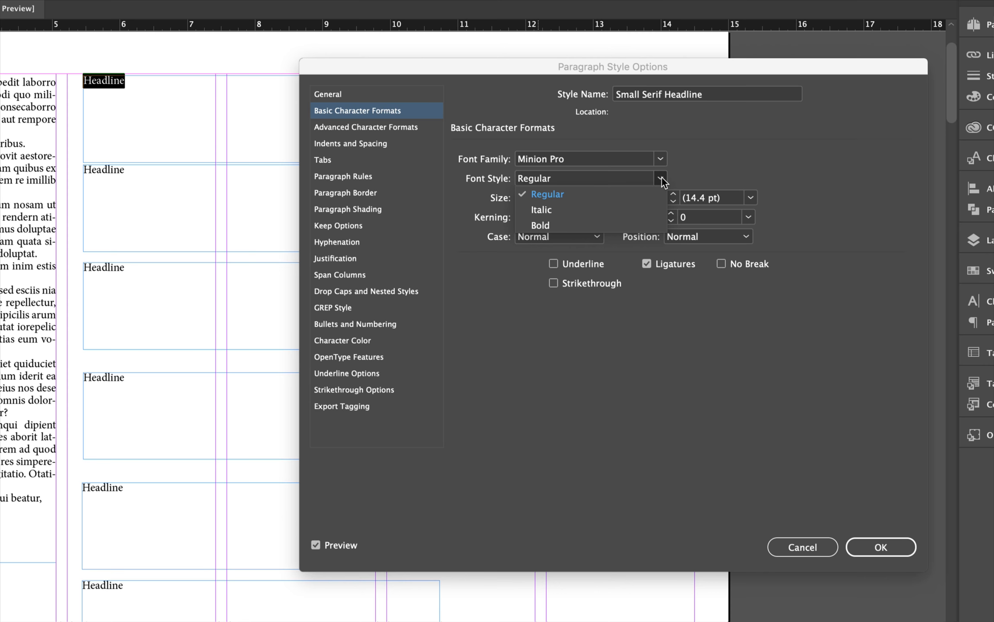
click(555, 222)
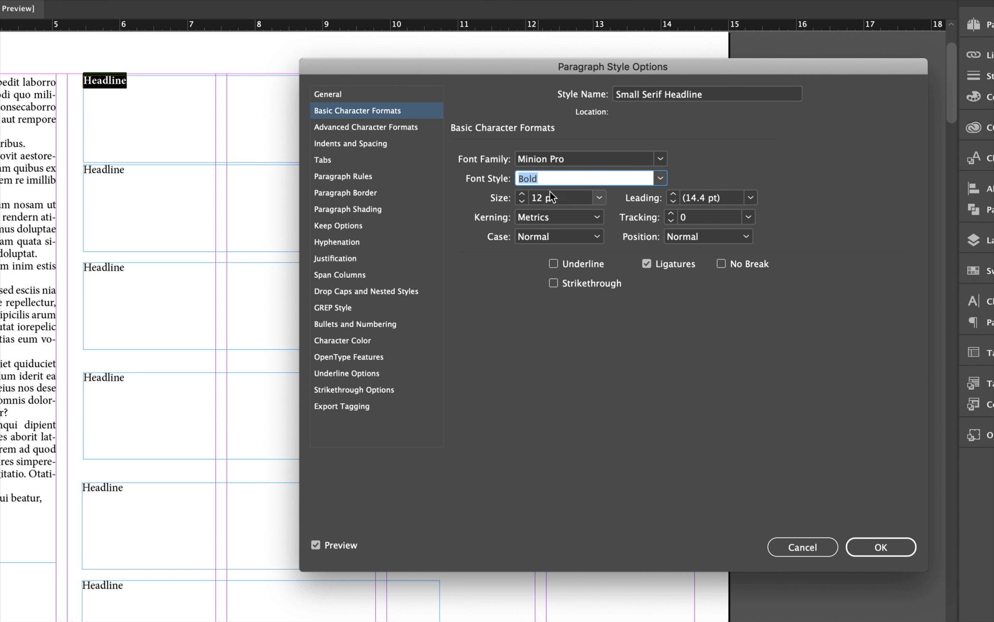
double_click(533, 198)
text(20)
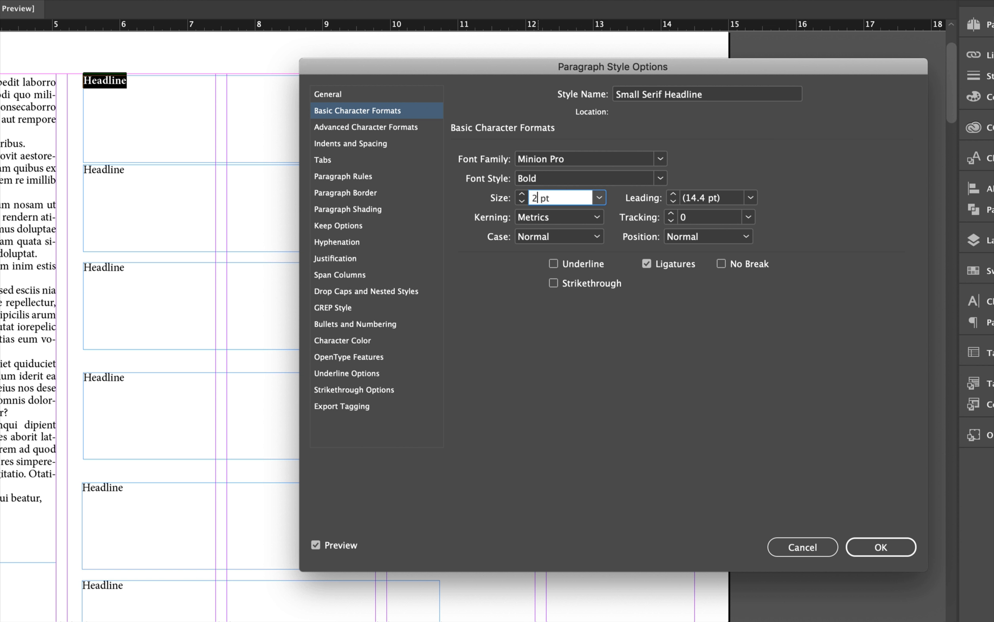
click(700, 197)
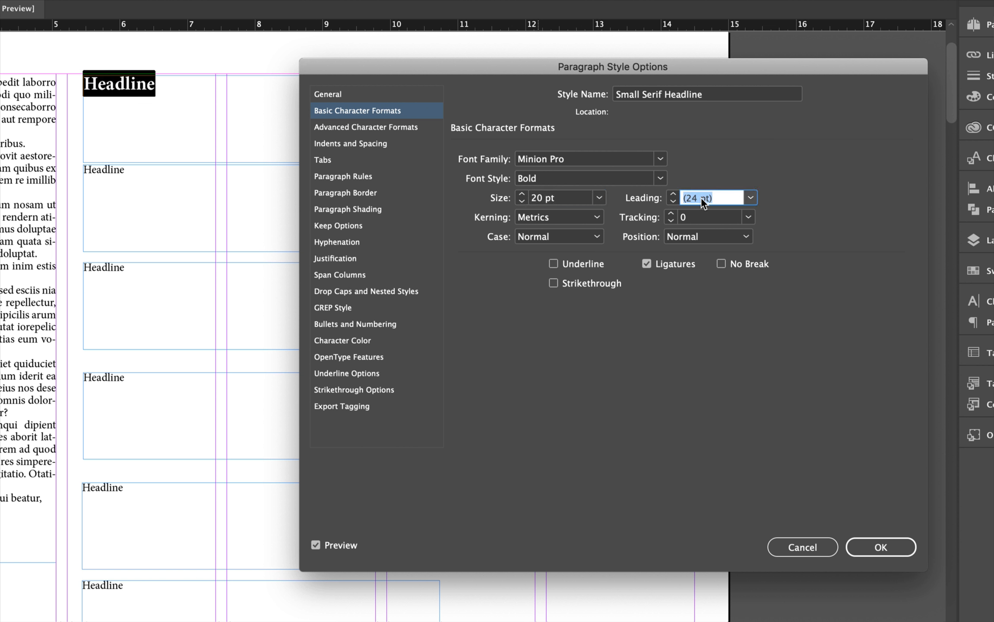
text(26)
click(618, 177)
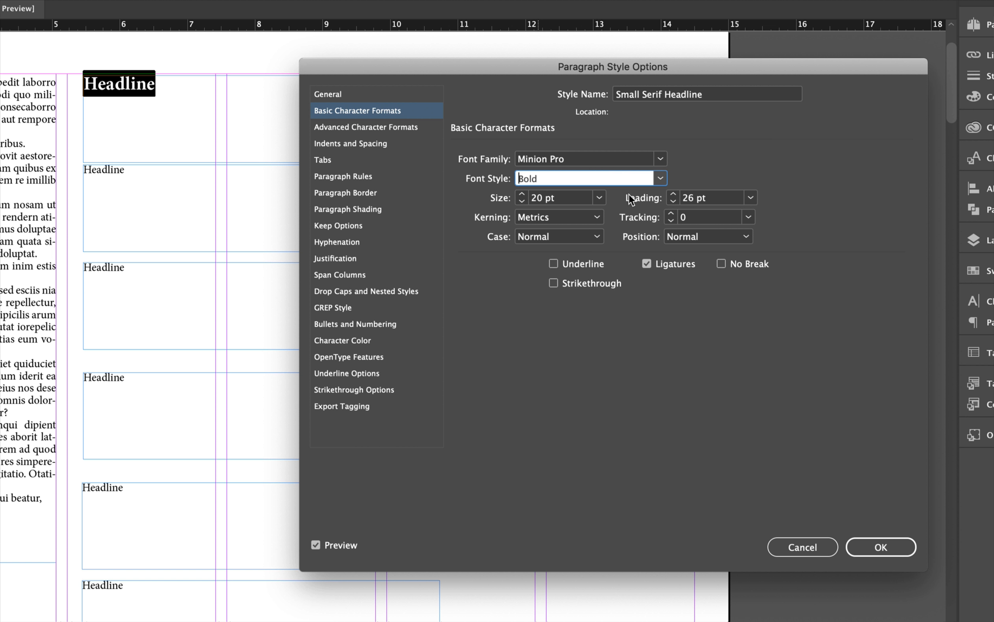
click(875, 538)
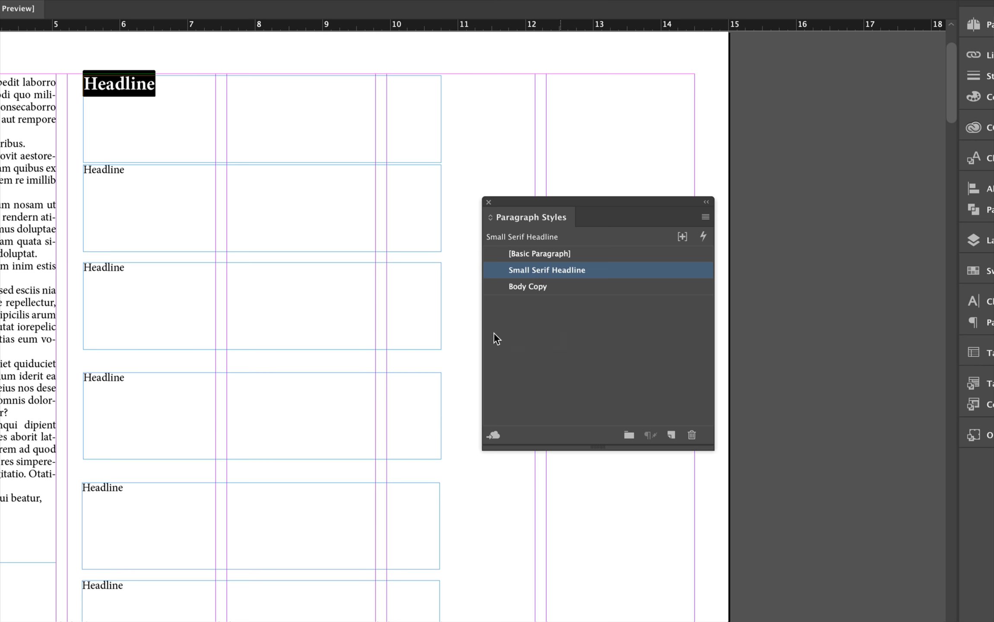
Select the second Headline text and create a new paragraph style named Medium Serif Headline
click(145, 169)
drag(133, 169, 81, 166)
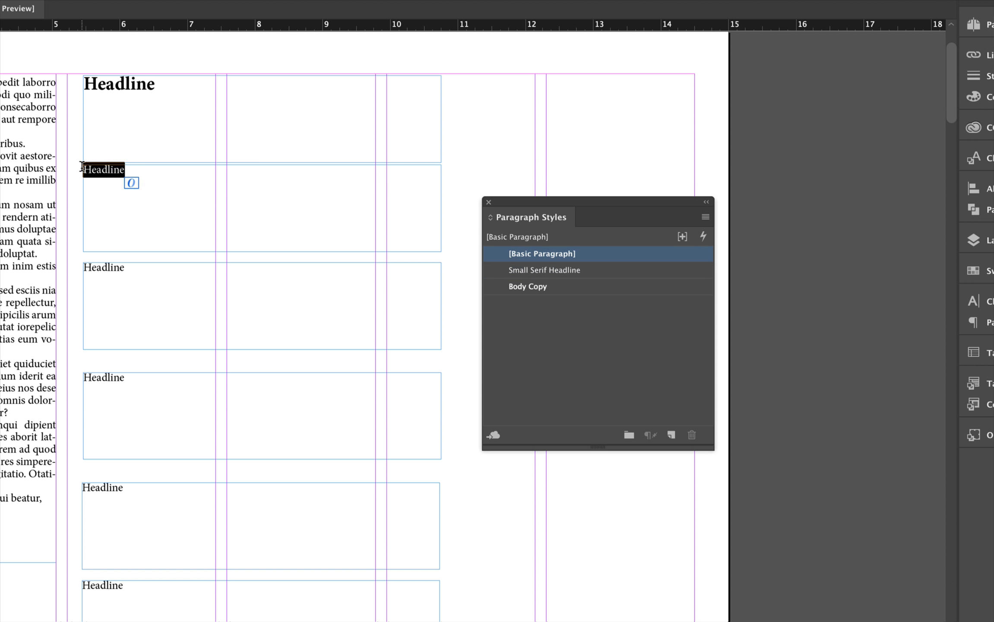
click(669, 435)
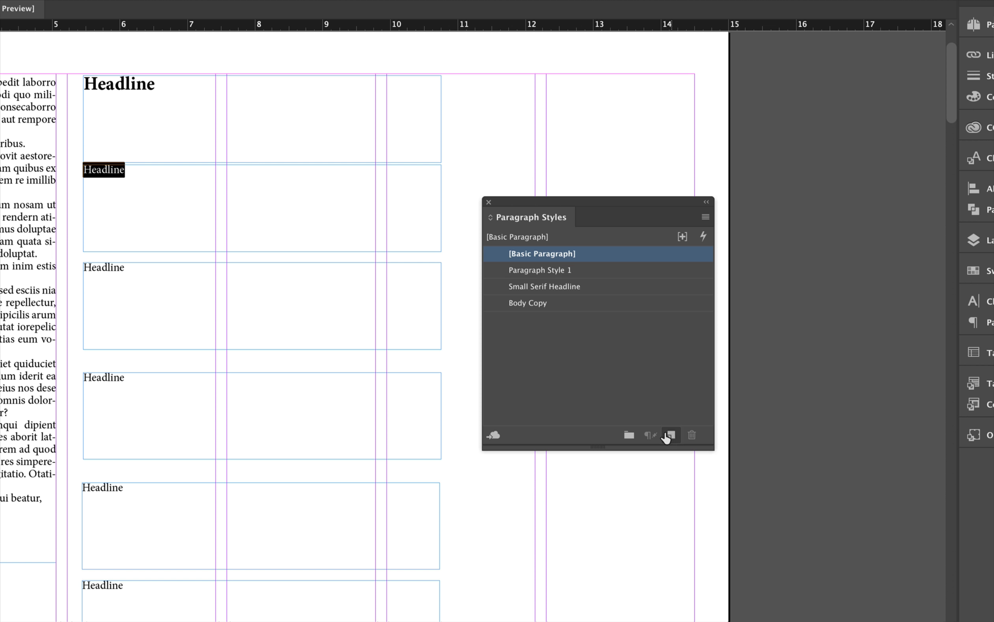
double_click(521, 270)
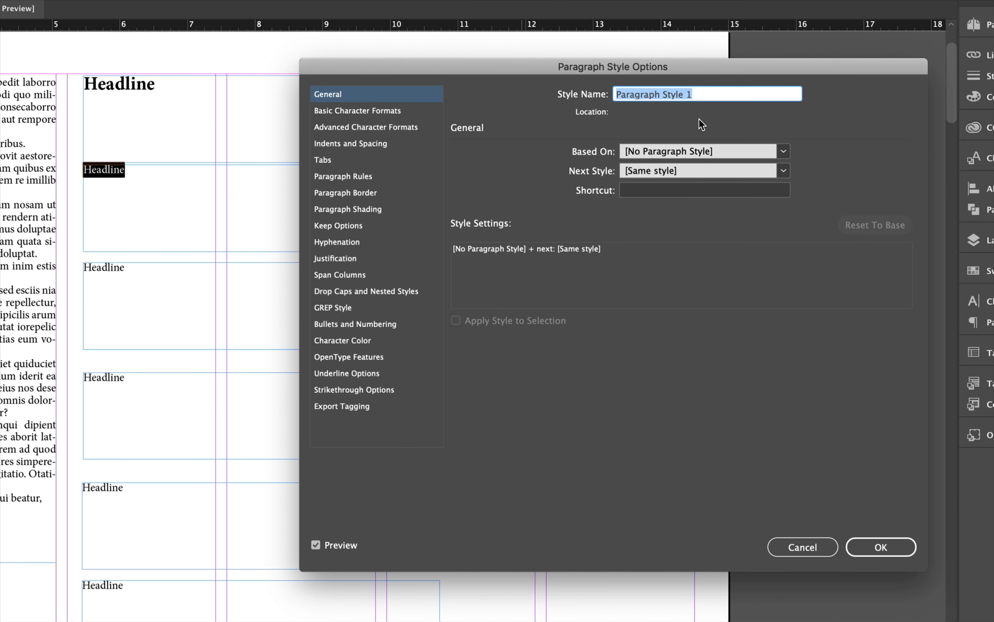
text(Medi)
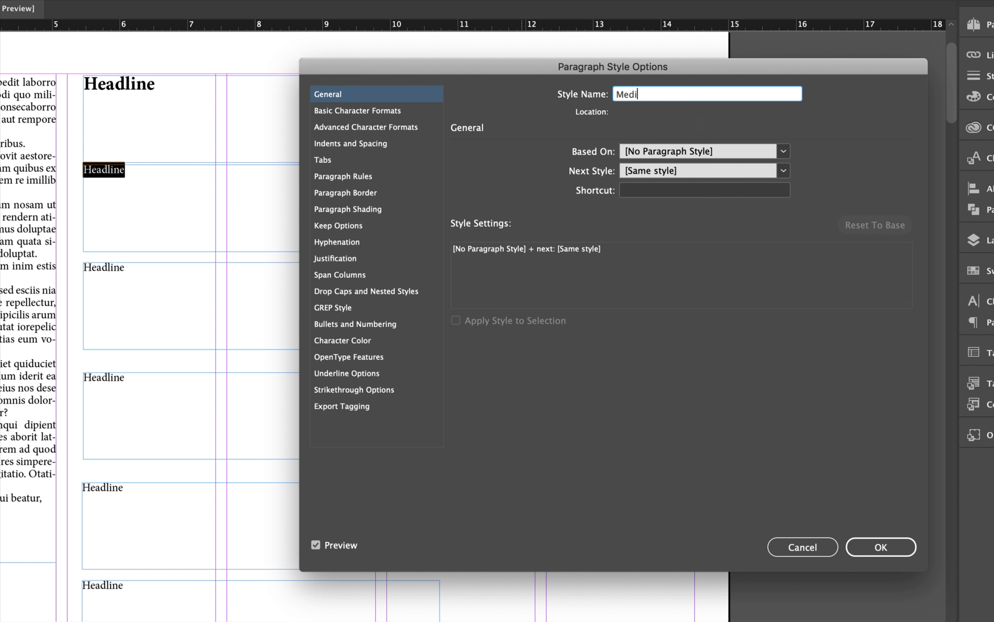
text(um Serif Headline)
Set the Medium Serif Headline style to Bold, 40 pt size and 39 pt leading
click(341, 111)
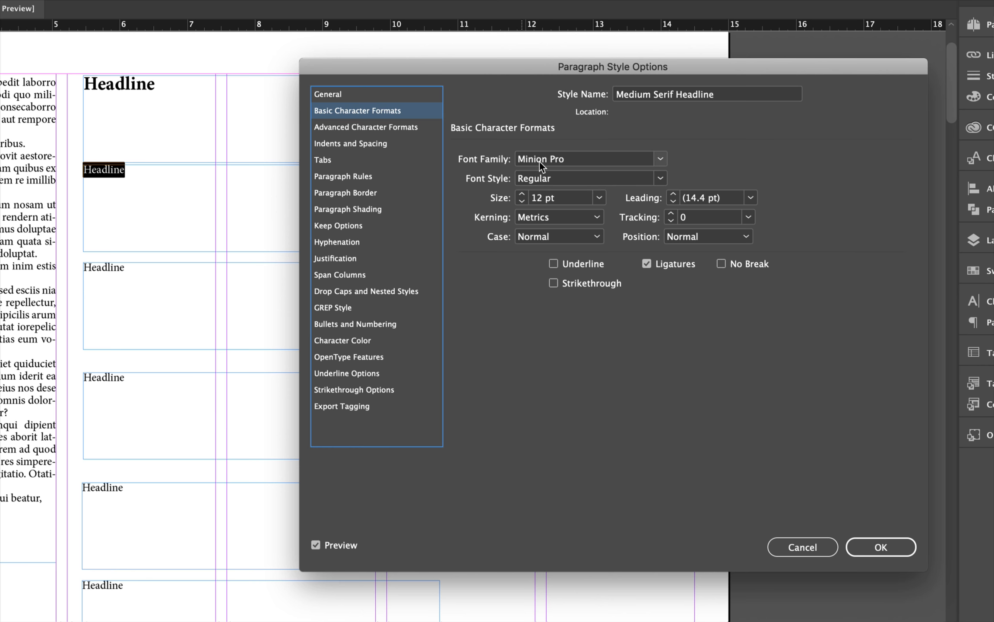
click(542, 178)
click(659, 178)
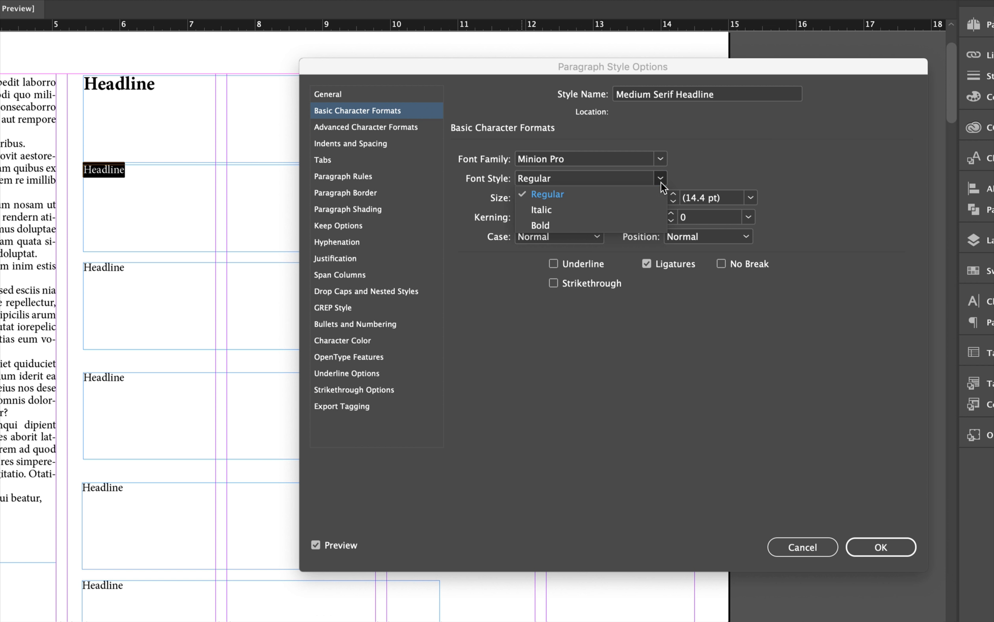
click(563, 223)
click(549, 199)
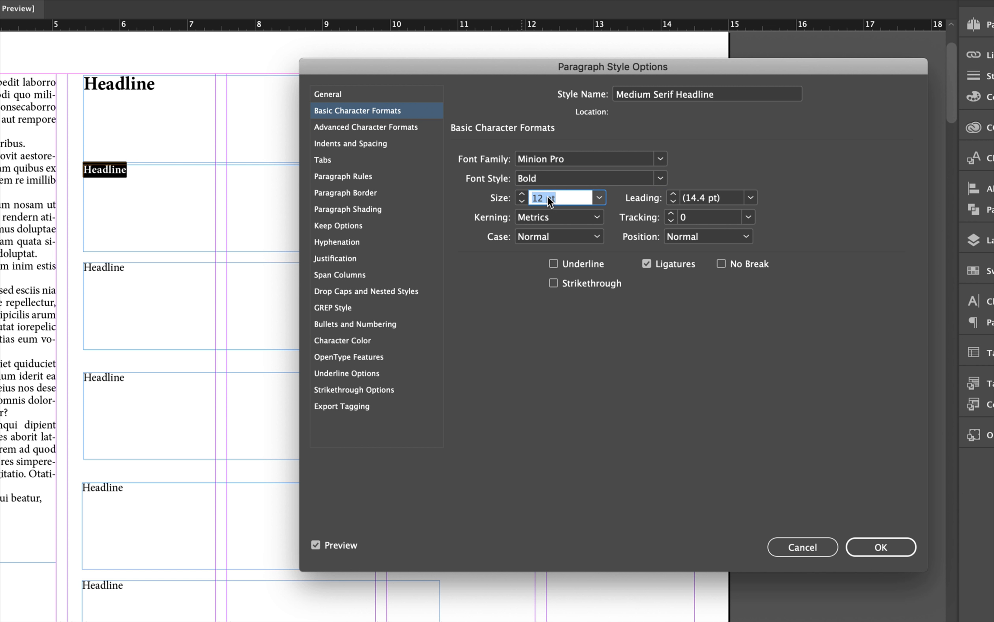
text(40)
key(Tab)
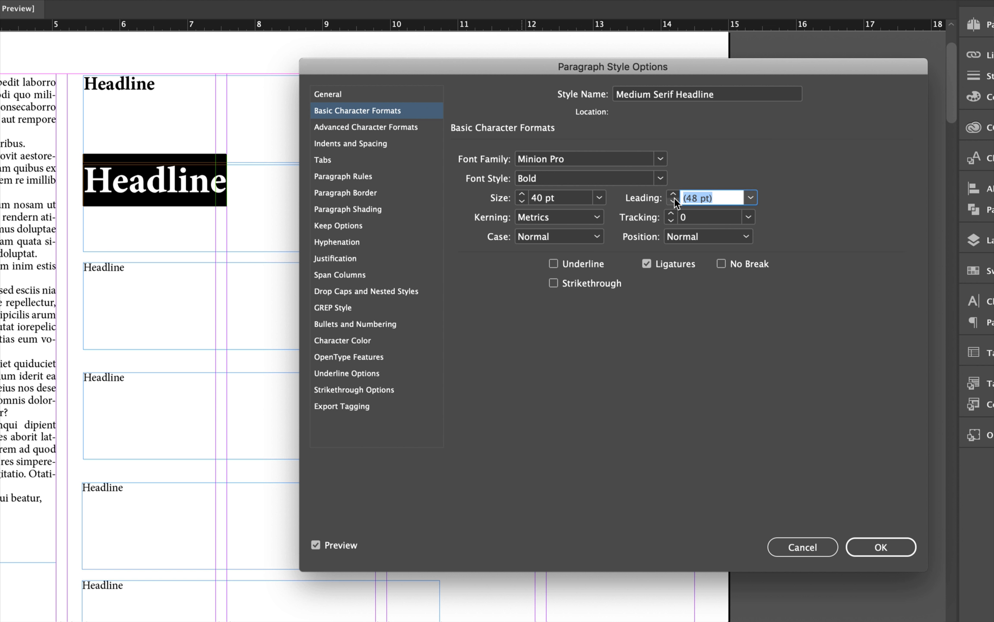
text(39)
key(Tab)
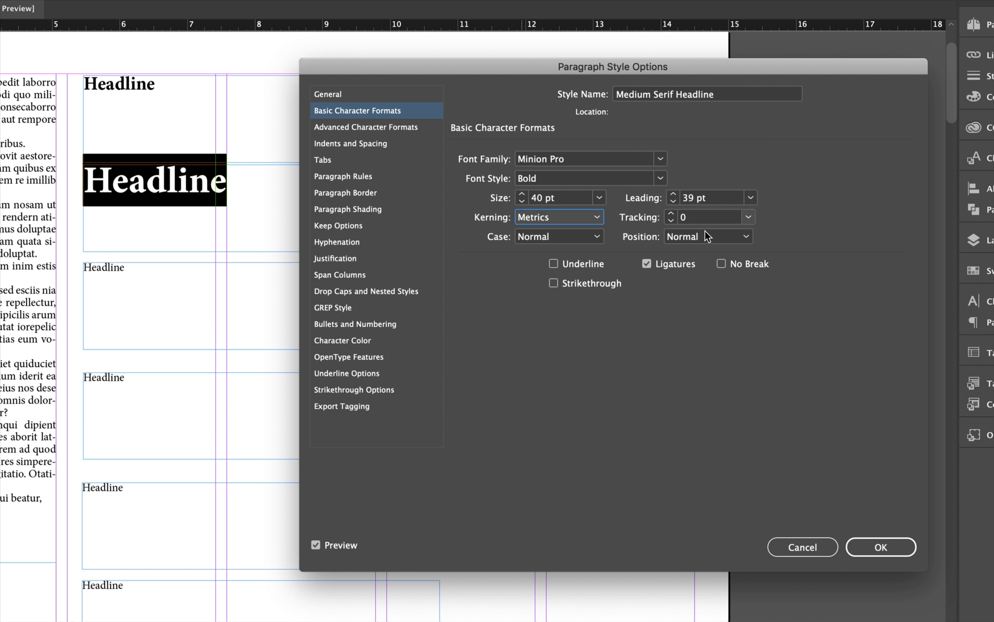
click(881, 547)
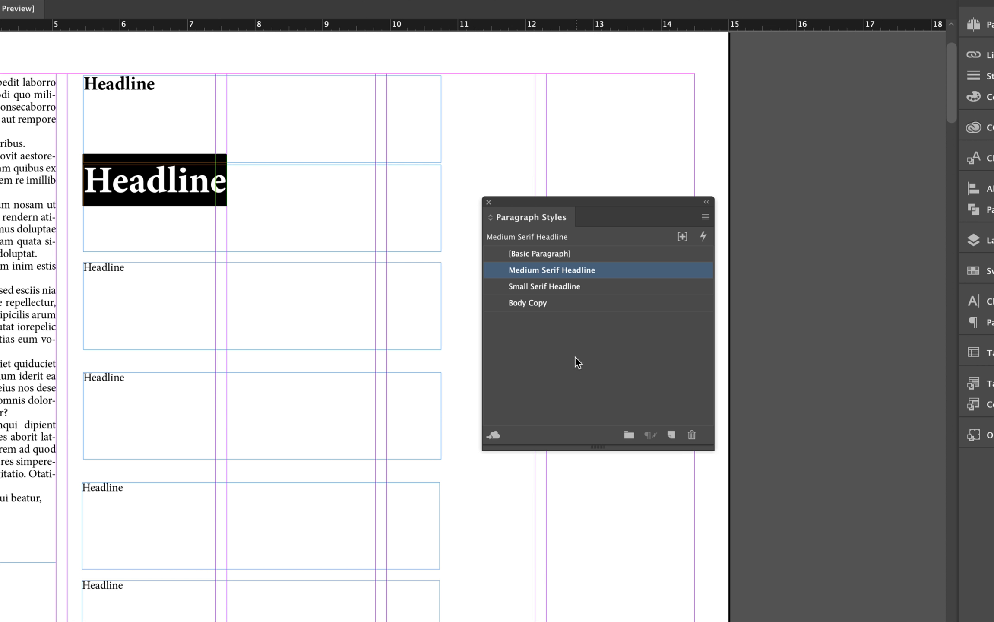
Select the third Headline text and create a new paragraph style named Large Serif Headline
click(568, 357)
drag(126, 268, 82, 265)
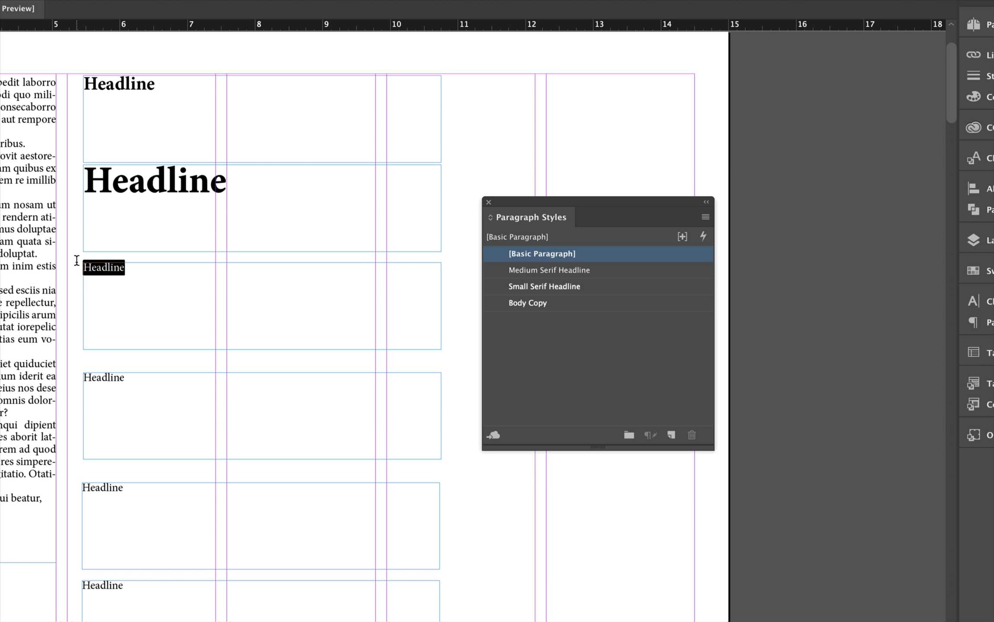
click(670, 435)
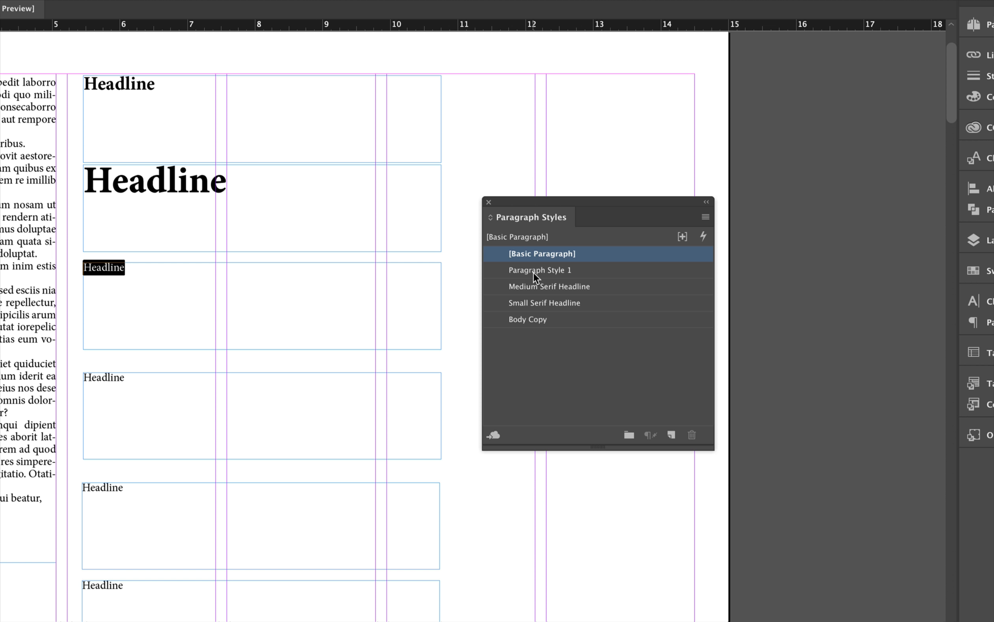
click(532, 275)
click(542, 274)
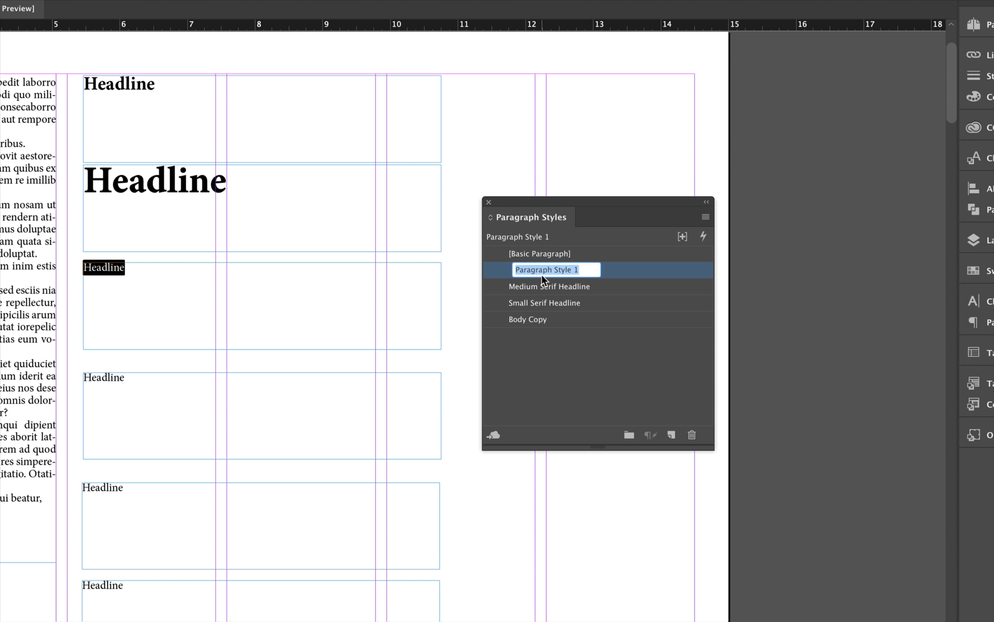
click(619, 268)
double_click(620, 269)
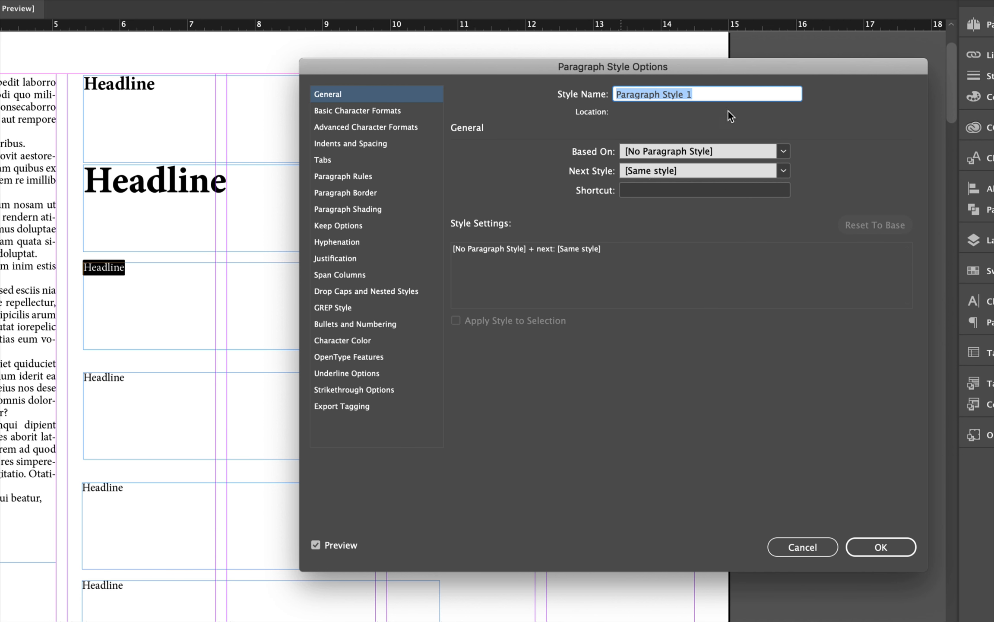
text(Large Se)
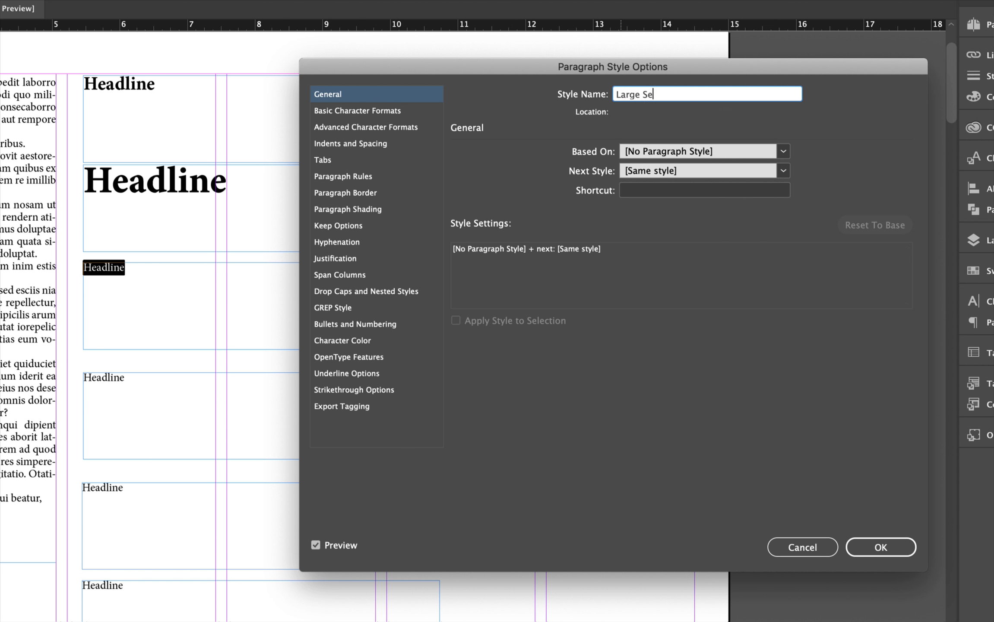
text(rif Headline)
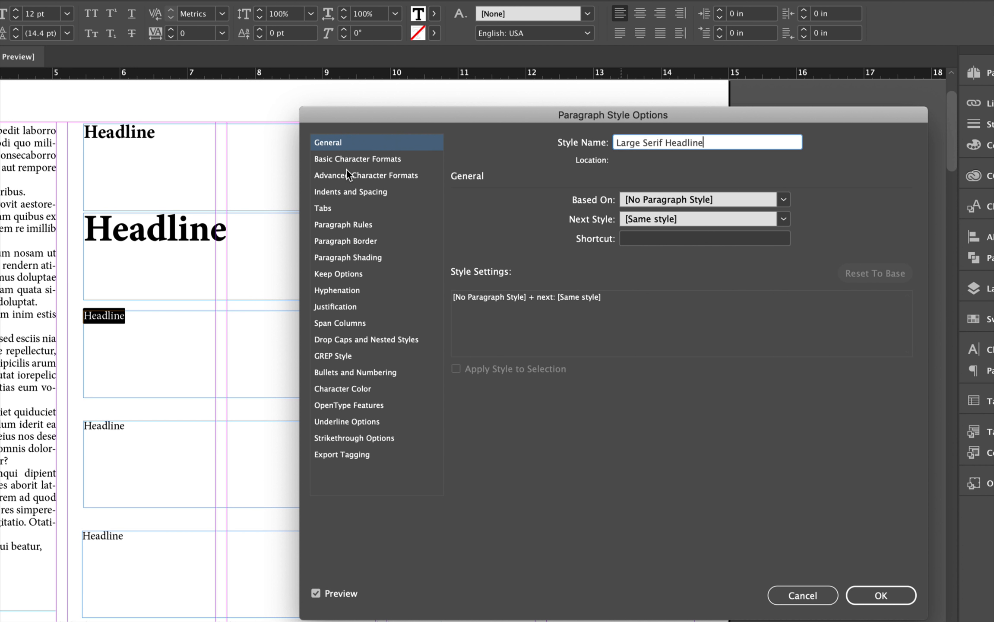
Set the Large Serif Headline style to Bold, 70 pt size and 53 pt leading
click(349, 111)
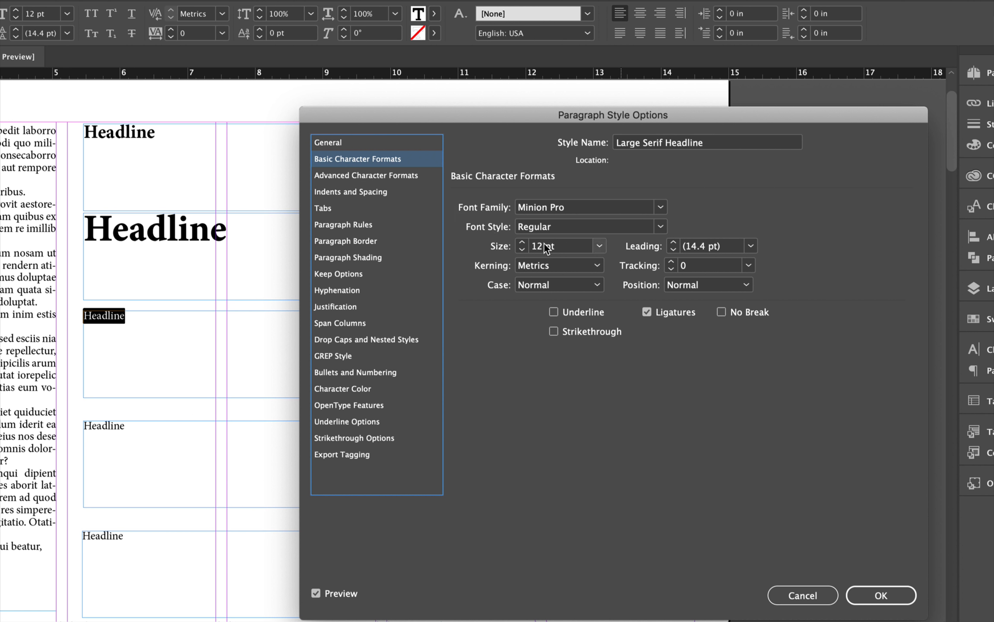
click(660, 226)
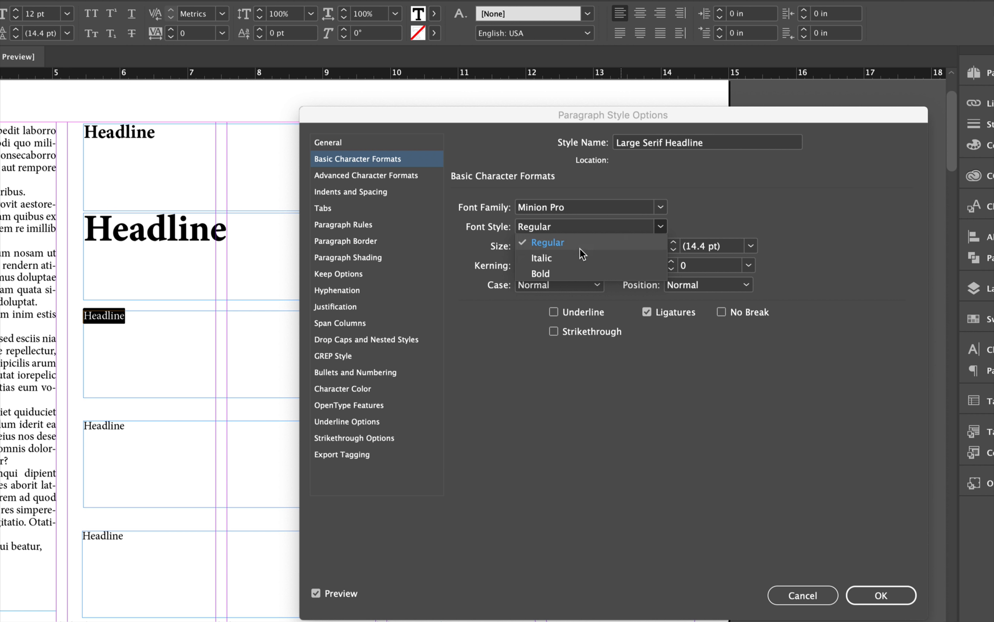
click(557, 272)
double_click(535, 241)
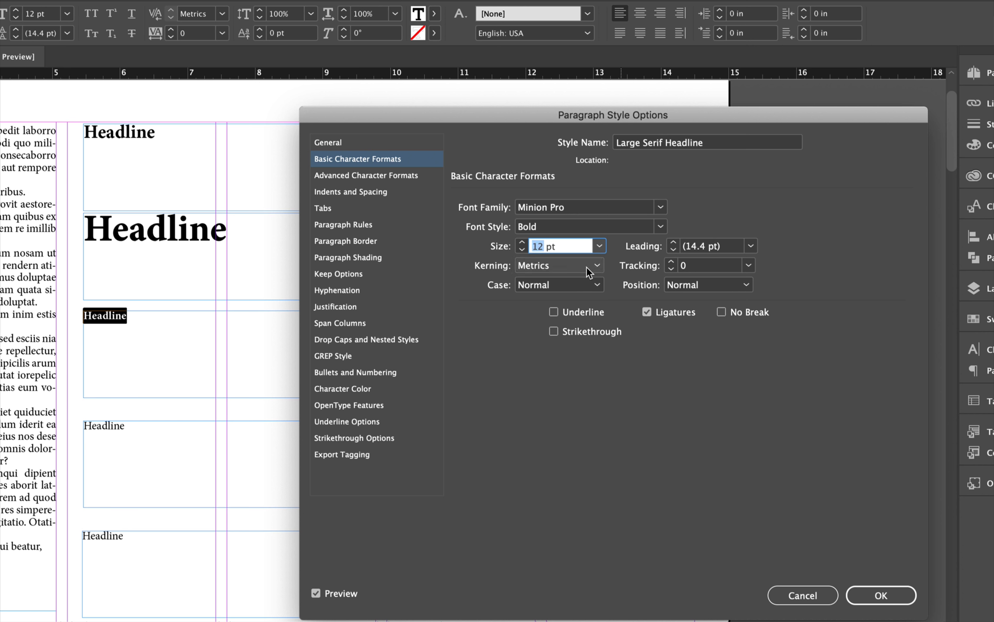
text(70)
click(717, 247)
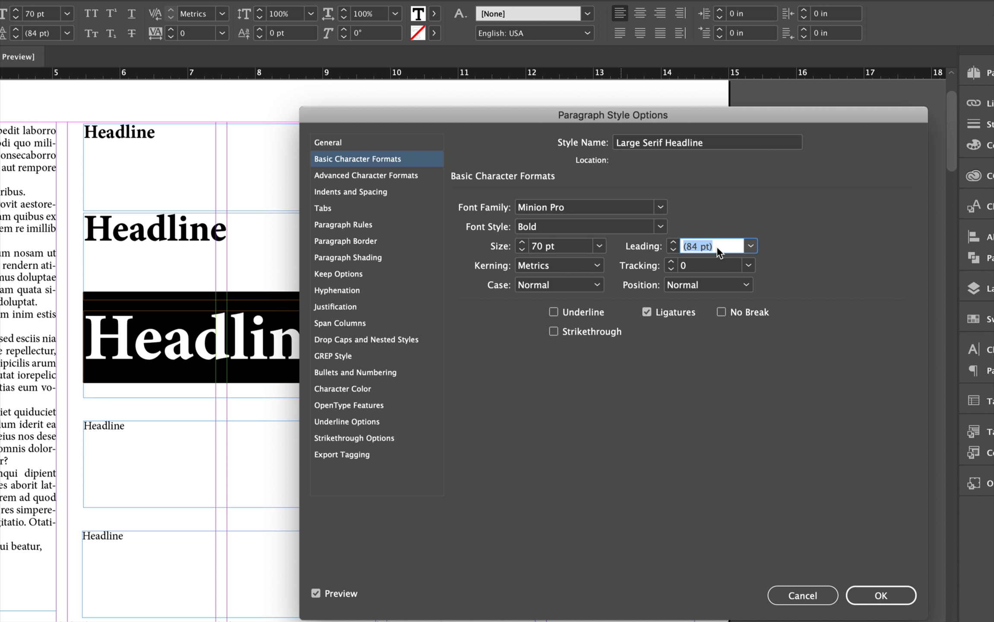
text(53)
key(Tab)
click(881, 595)
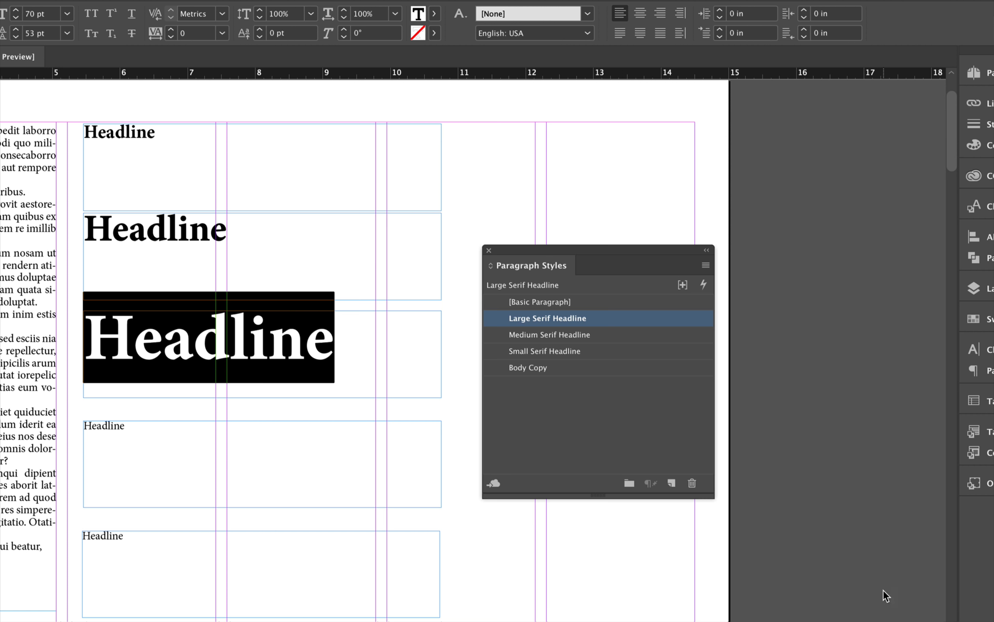
Select the fourth Headline text and create a new paragraph style named Small Sans Serif Headline
scroll(398, 411, down, 2)
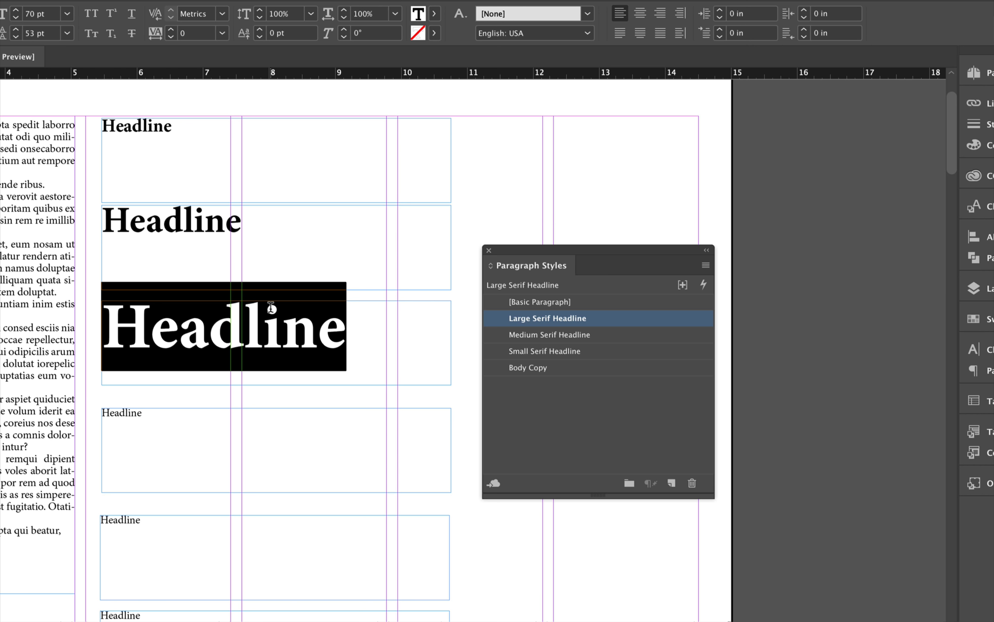
scroll(286, 268, down, 1)
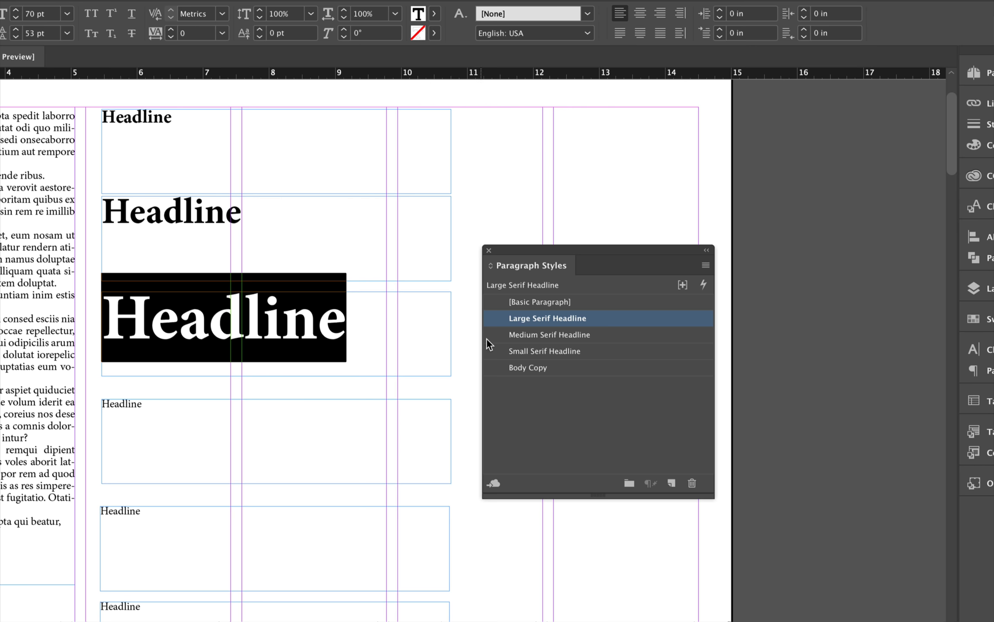
scroll(388, 371, down, 10)
scroll(381, 368, left, 3)
click(249, 248)
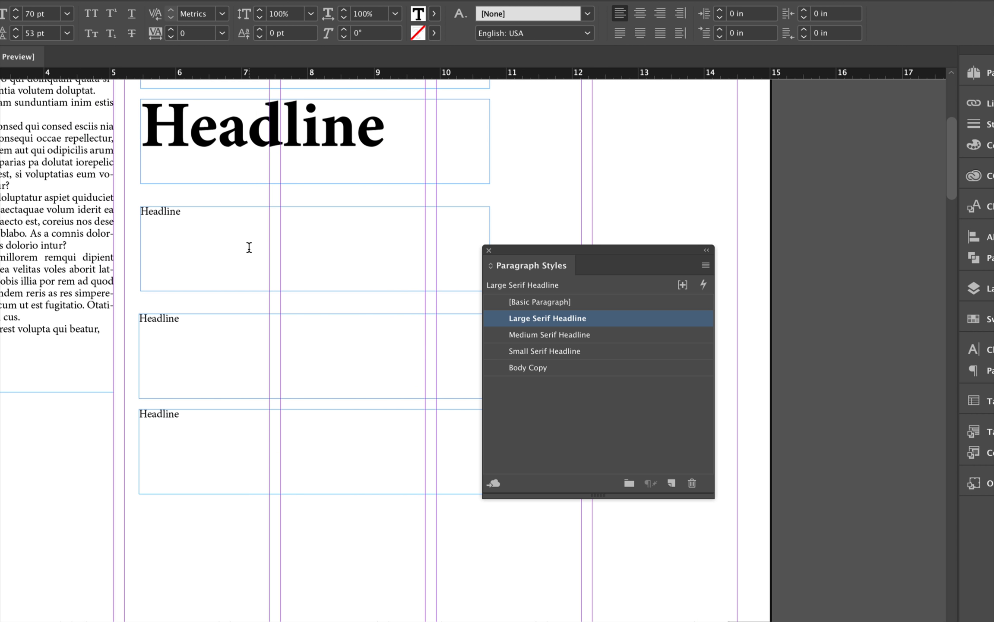
drag(187, 215, 139, 211)
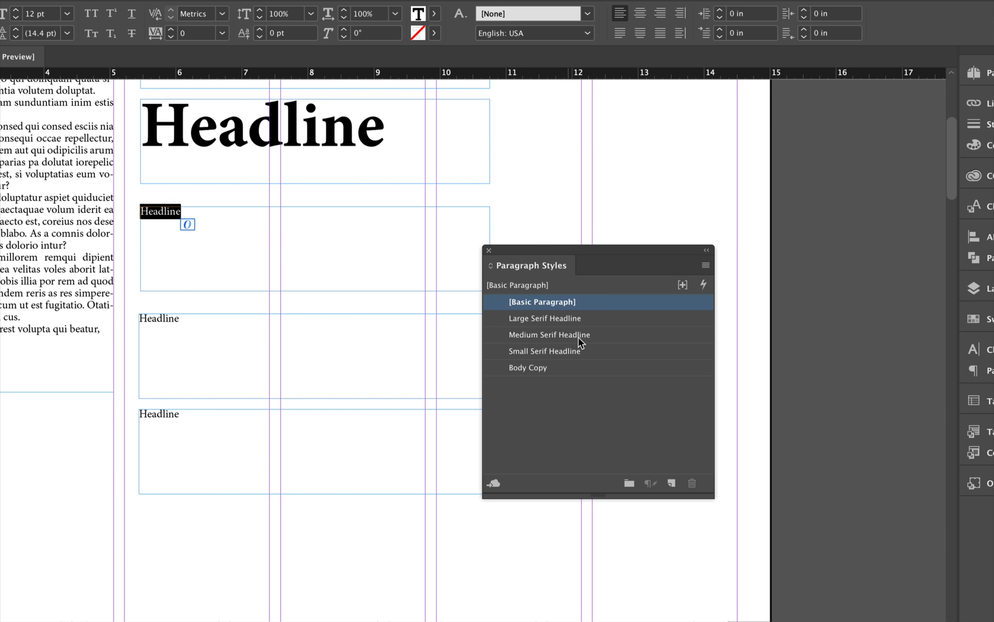
click(671, 482)
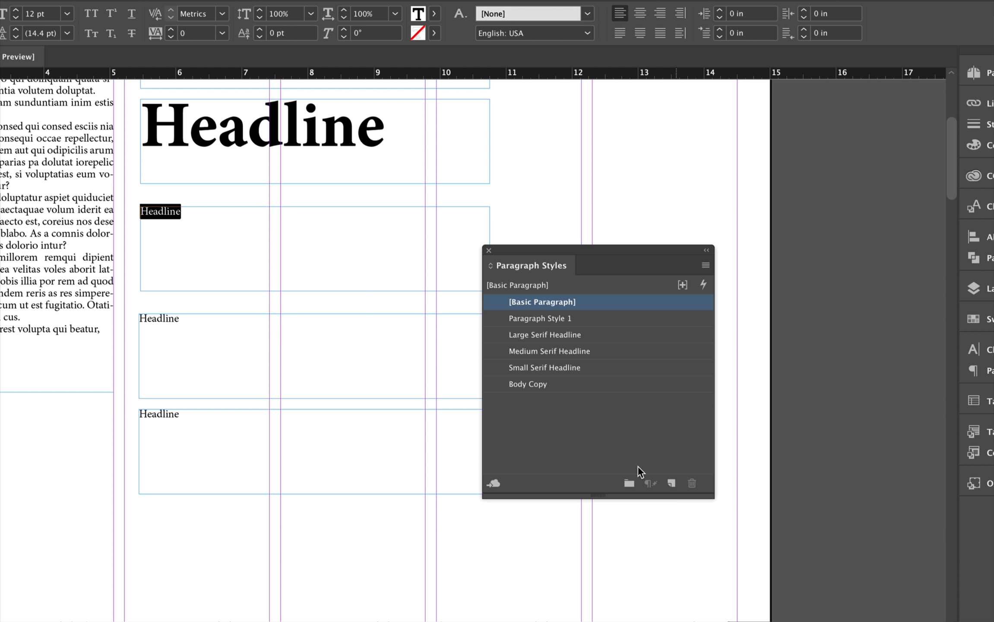
double_click(533, 318)
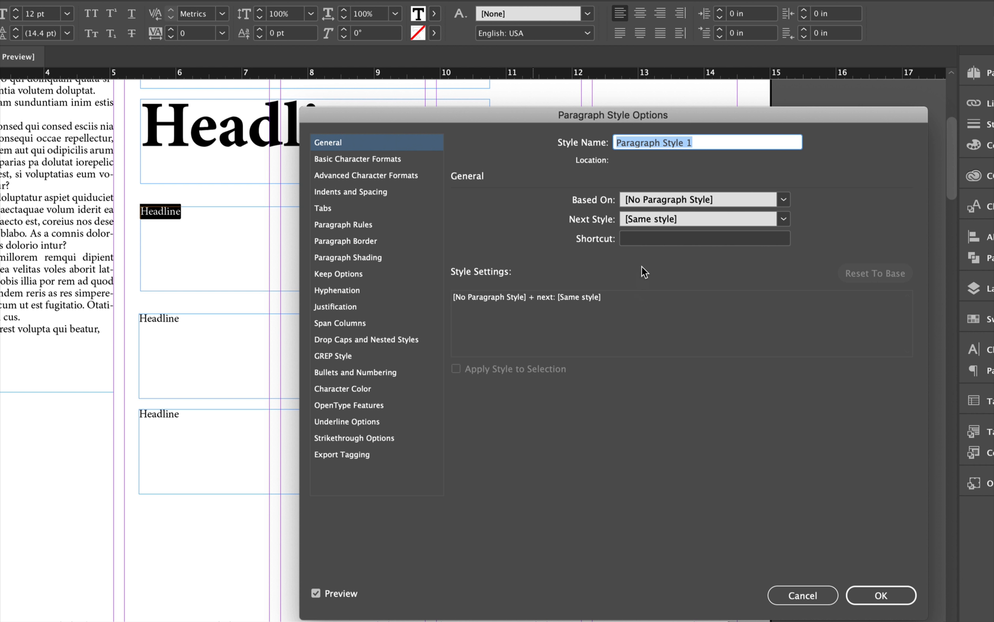
text(Samll)
key(BackSpace)
key(BackSpace)
key(BackSpace)
key(BackSpace)
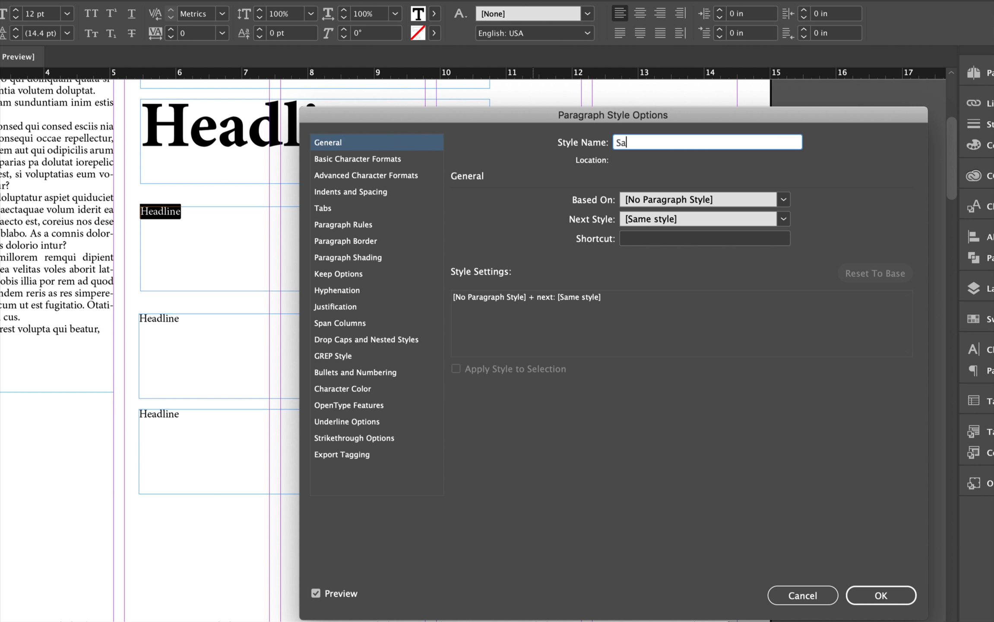
text(mall Sans Serif Headline)
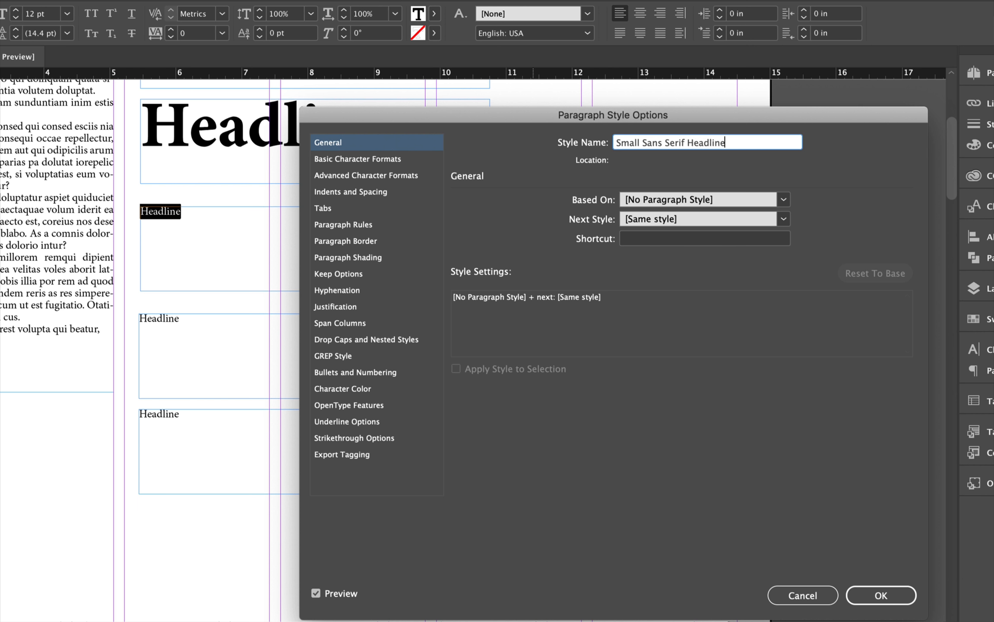
Set the Small Sans Serif Headline style to Myriad Pro Bold, 20 pt size and 26 pt leading
click(360, 160)
click(547, 207)
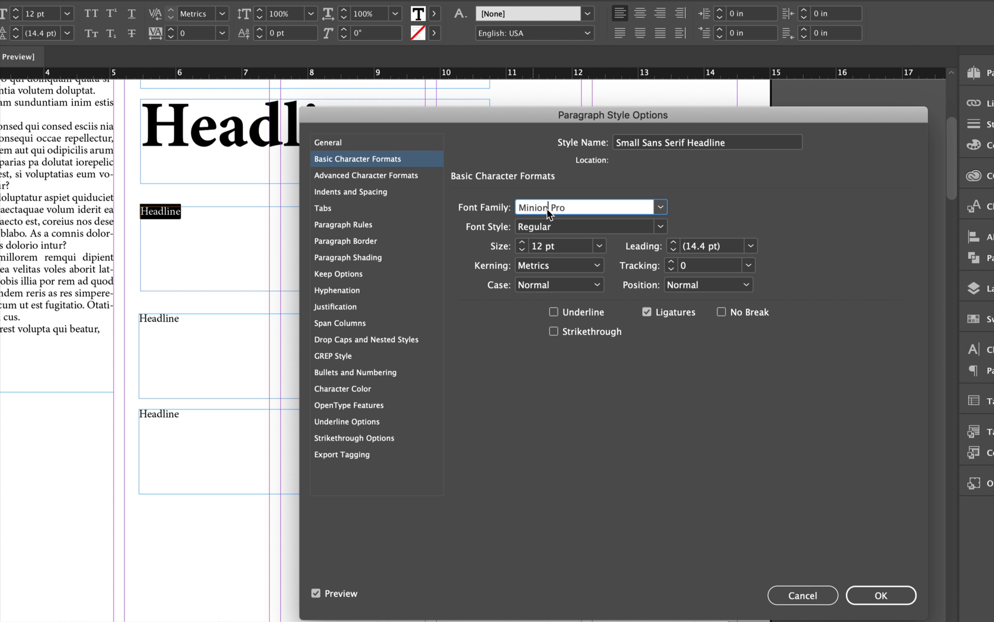
triple_click(564, 206)
text(Myriad)
click(661, 227)
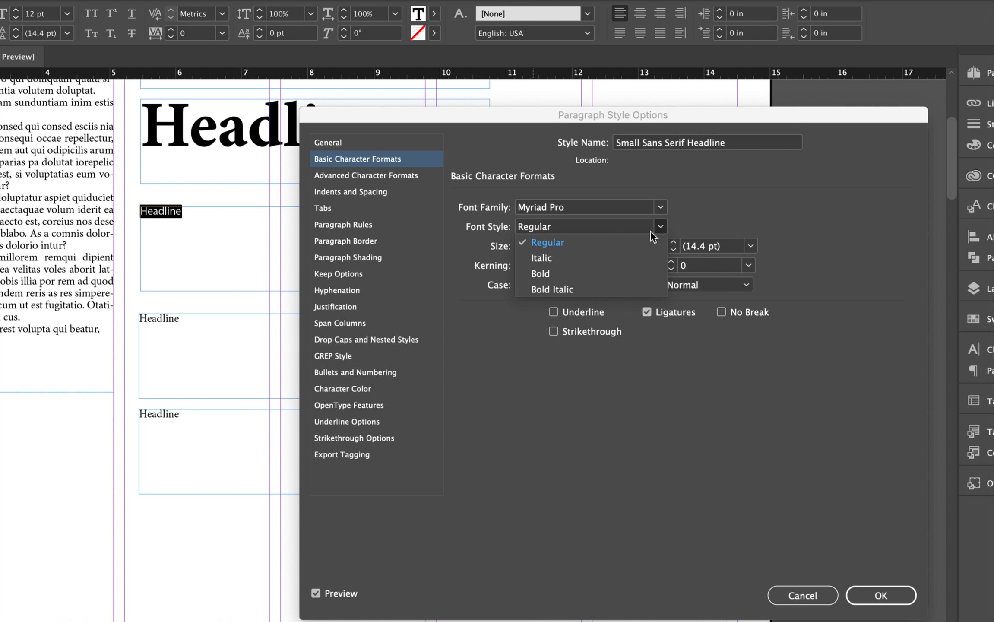
click(577, 273)
triple_click(549, 246)
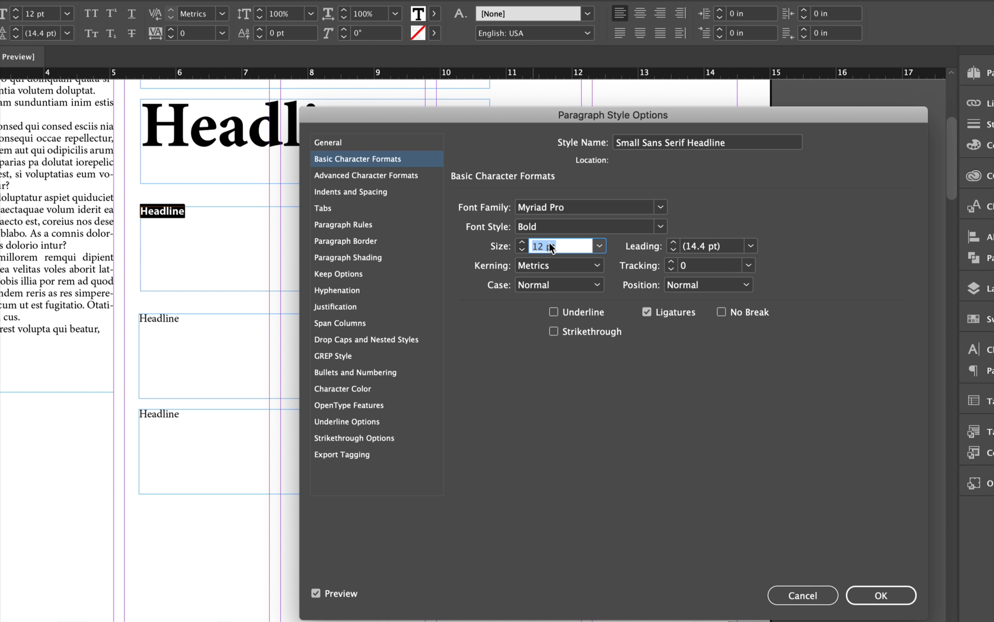
text(20)
key(Tab)
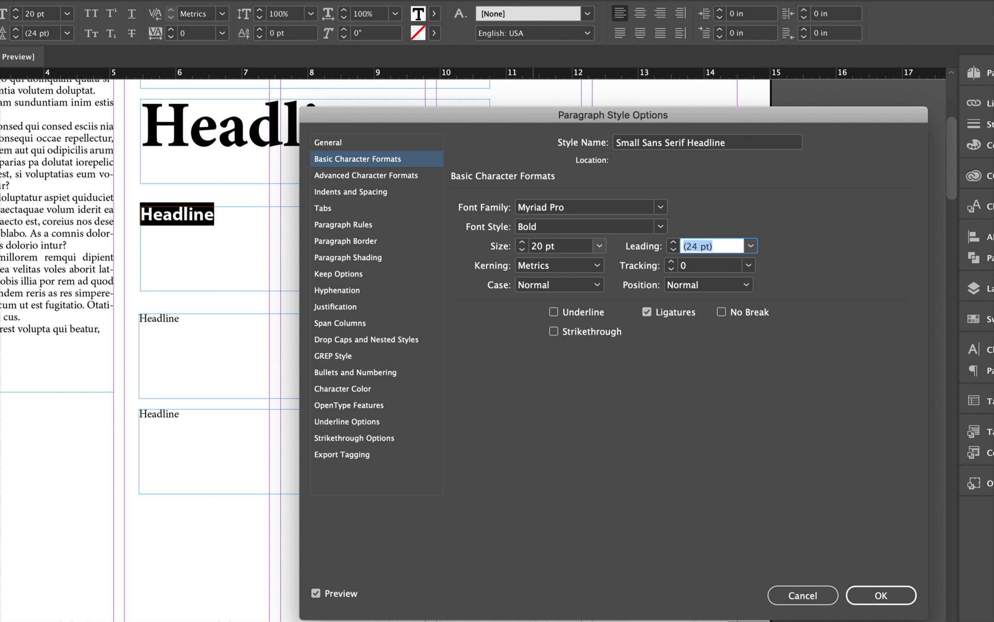
text(26)
click(880, 597)
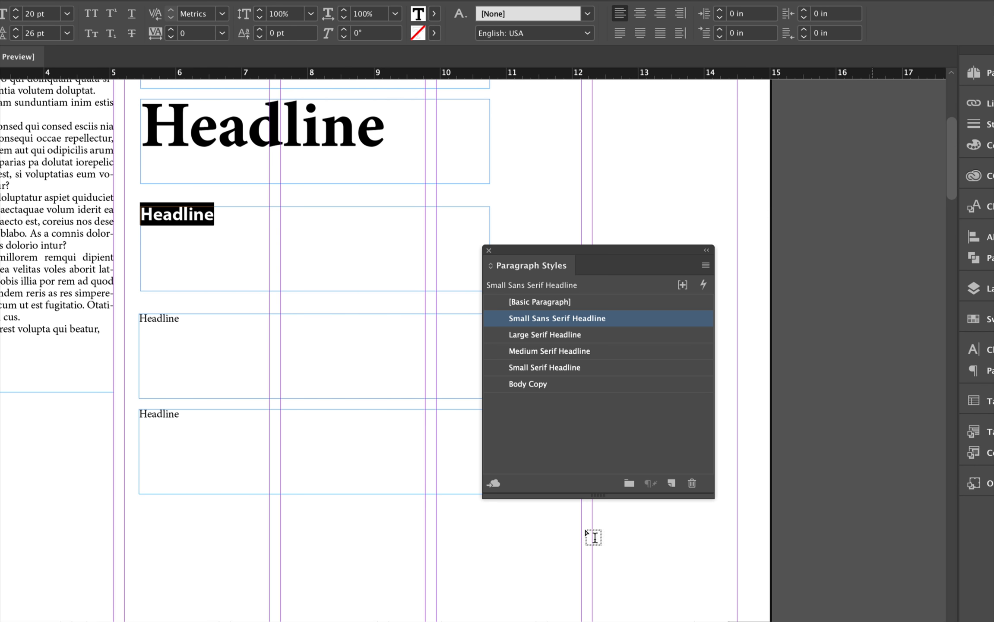
Select the fifth Headline text and create a new paragraph style named Medium Sans Serif Headline
triple_click(244, 322)
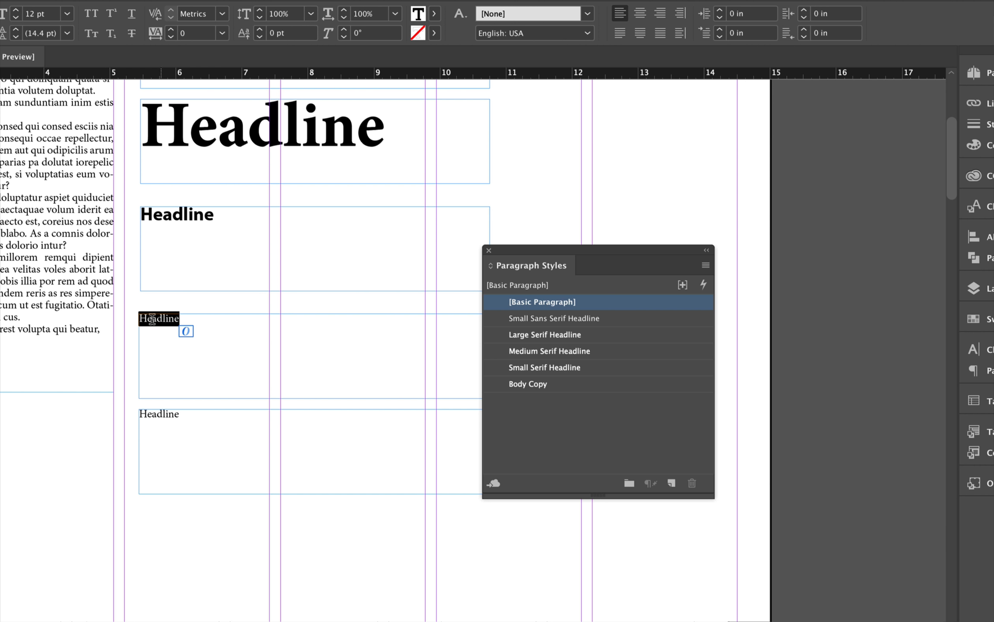
click(671, 483)
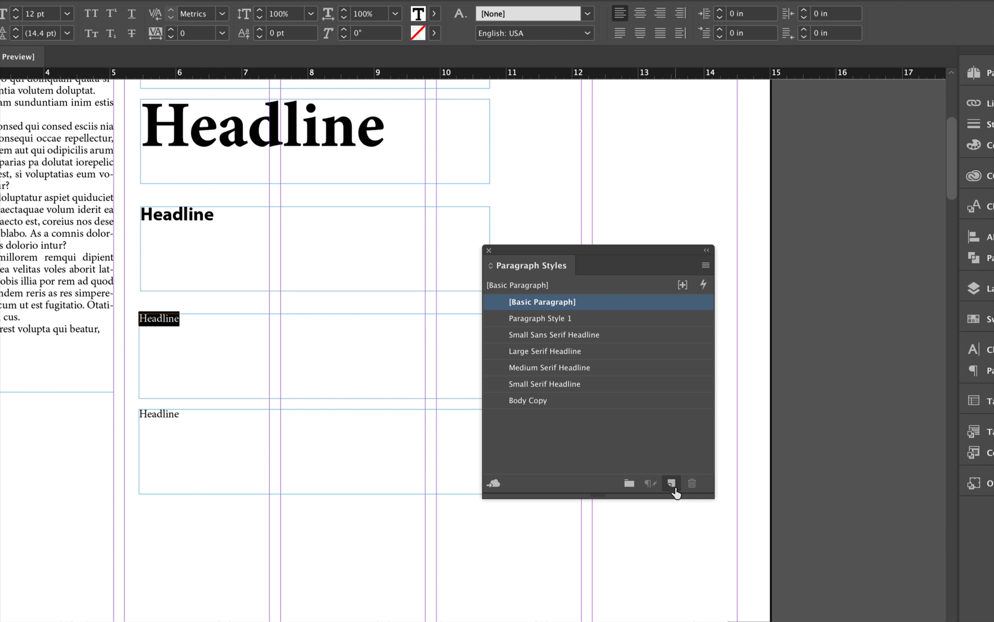
double_click(524, 317)
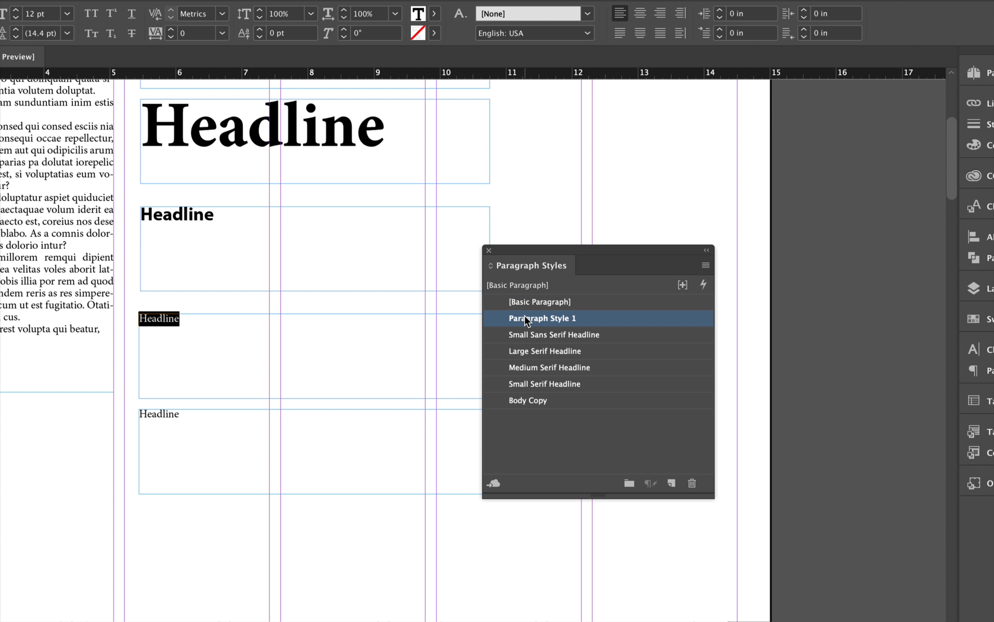
text(Medi)
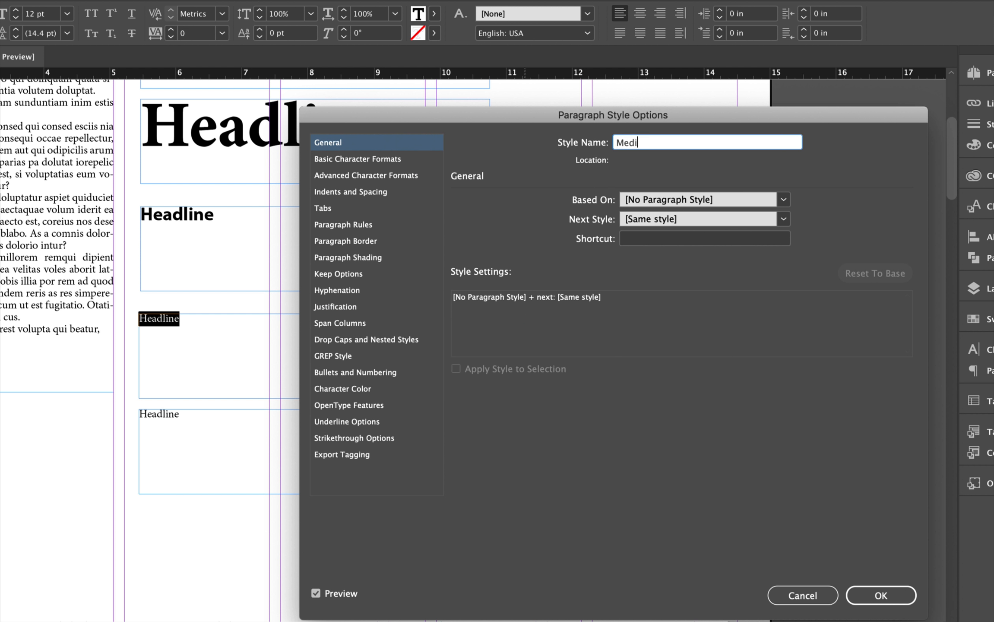
text(um Sans Serif Headline)
Set the Medium Sans Serif Headline style to Myriad Pro Bold, 40 pt size and 39 pt leading
click(326, 159)
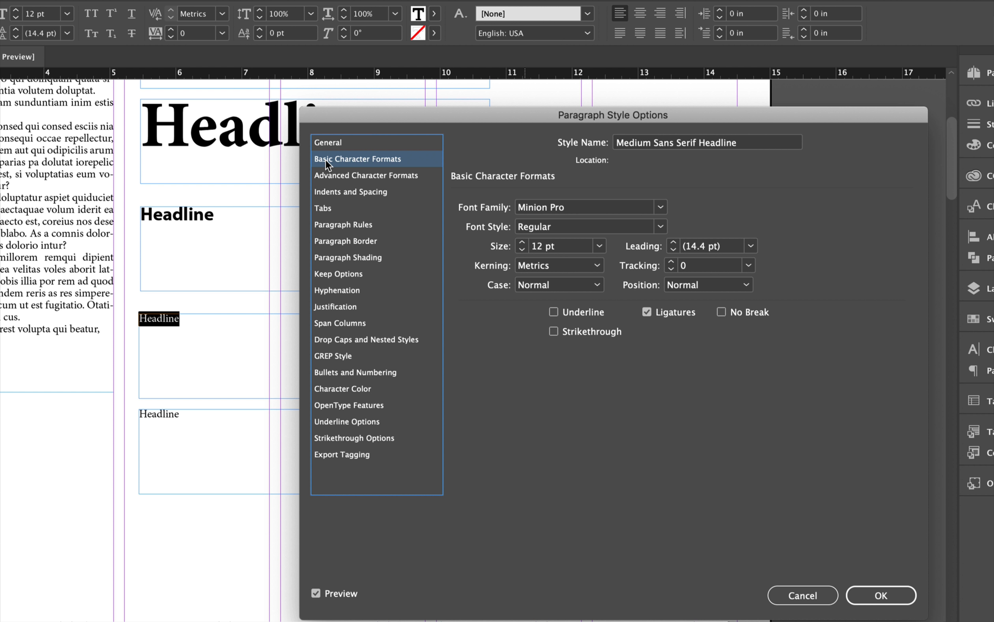
click(617, 209)
text(Myriad)
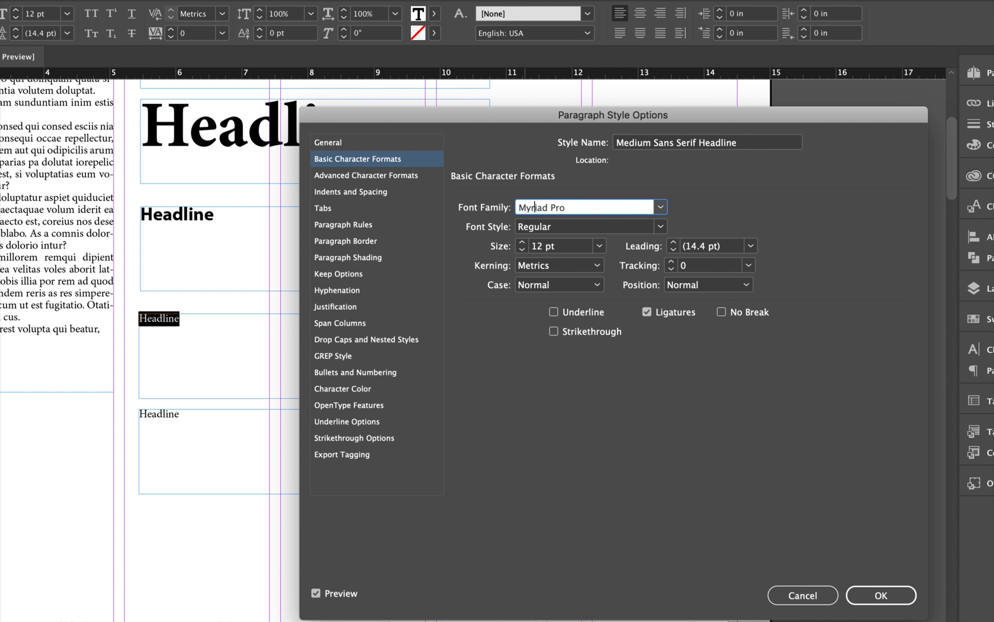
click(658, 227)
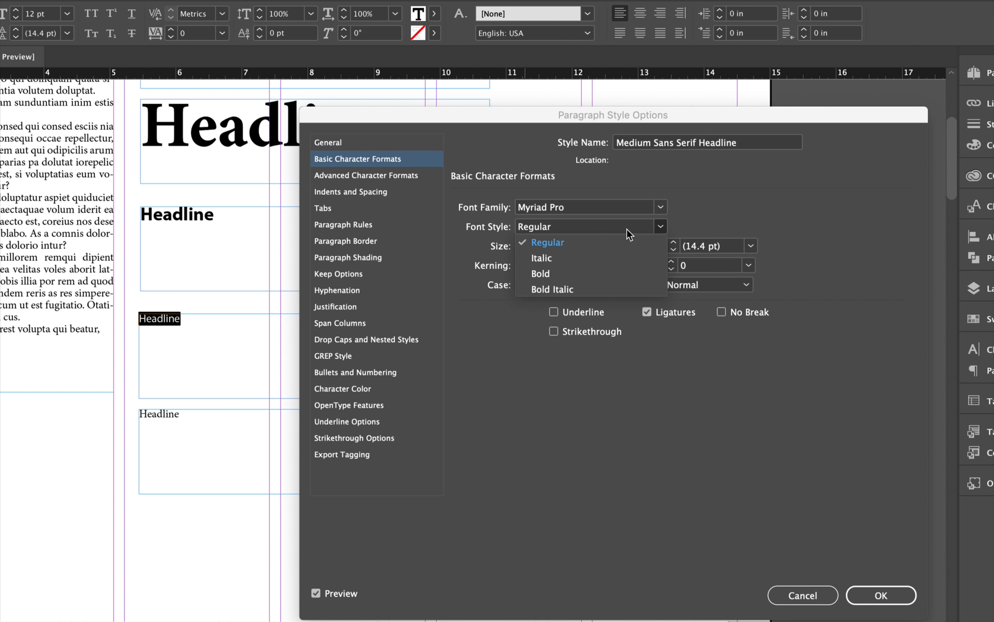
click(553, 275)
click(555, 246)
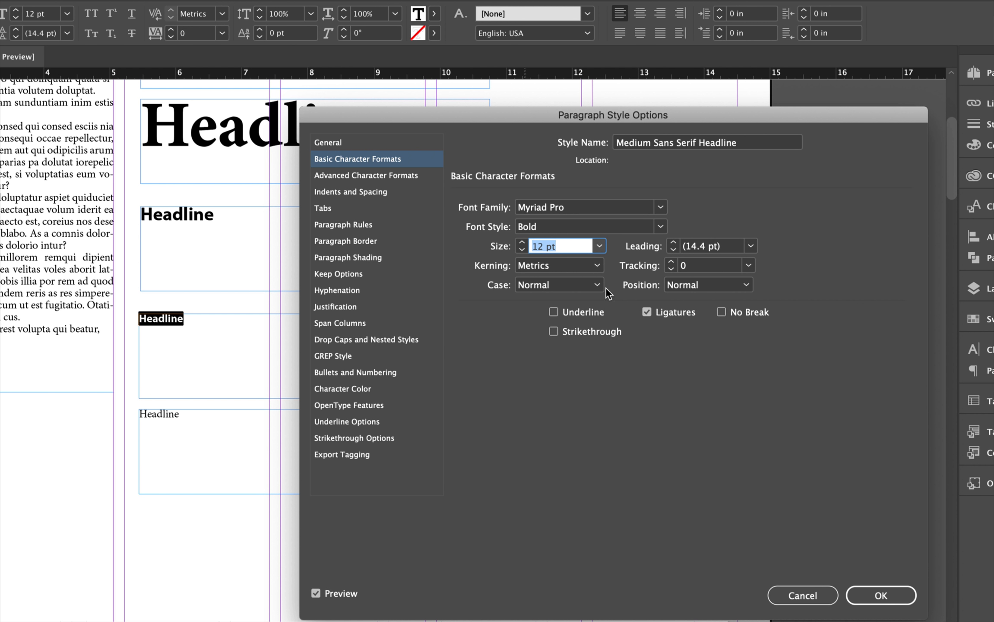
text(40)
key(Tab)
text(36)
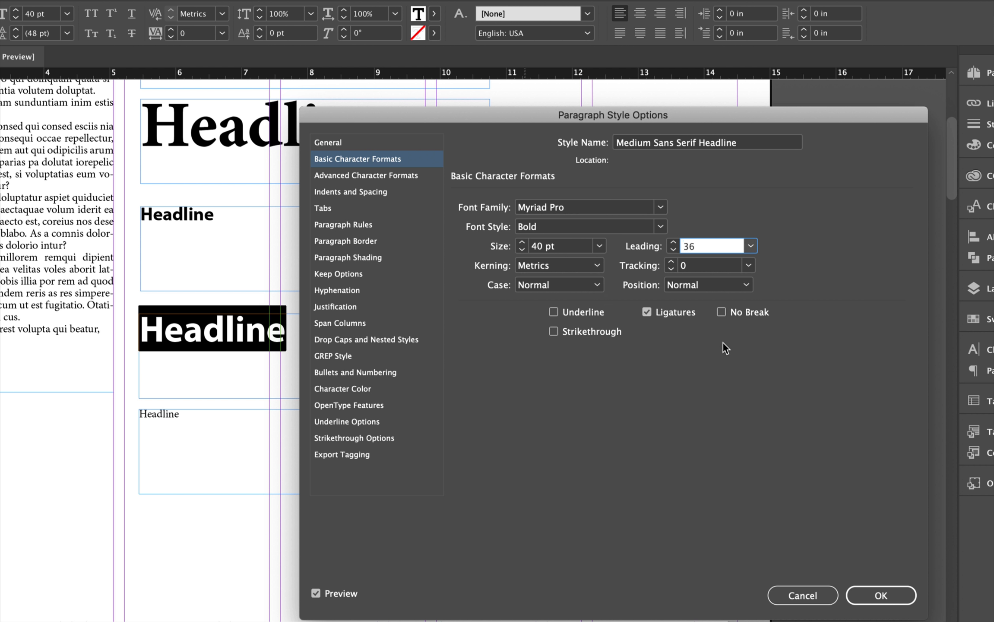
key(BackSpace)
text(9)
click(882, 588)
Select the sixth Headline text and create a new paragraph style named Large Sans Serif Headline
click(233, 439)
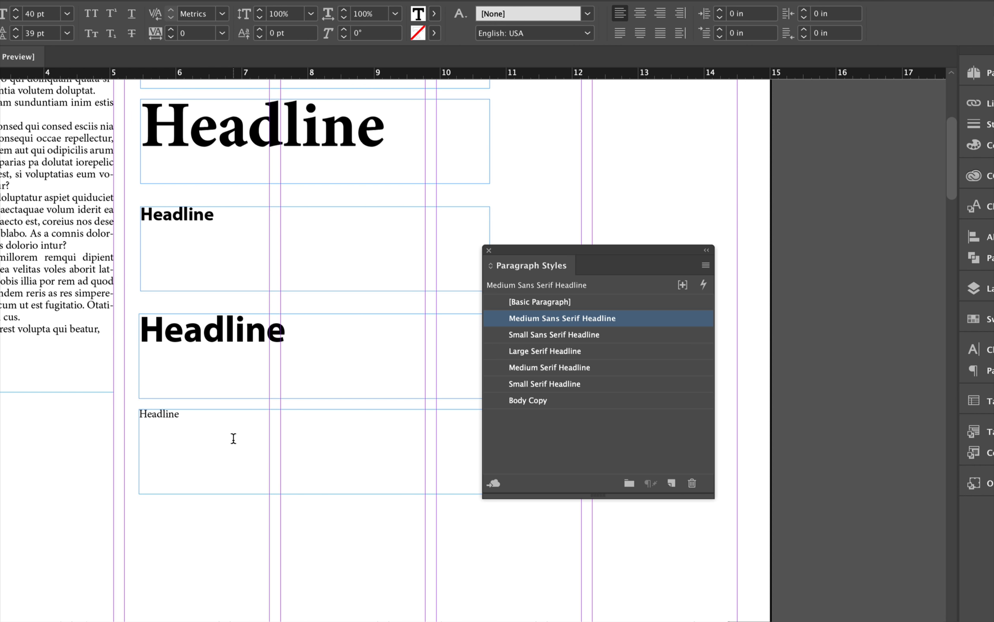
key(super+a)
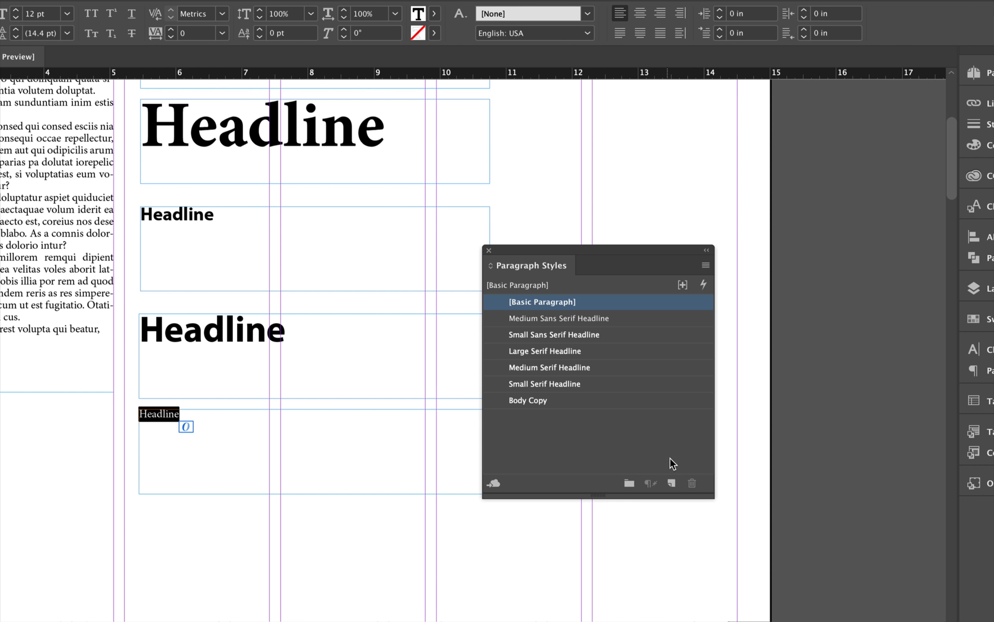
click(670, 484)
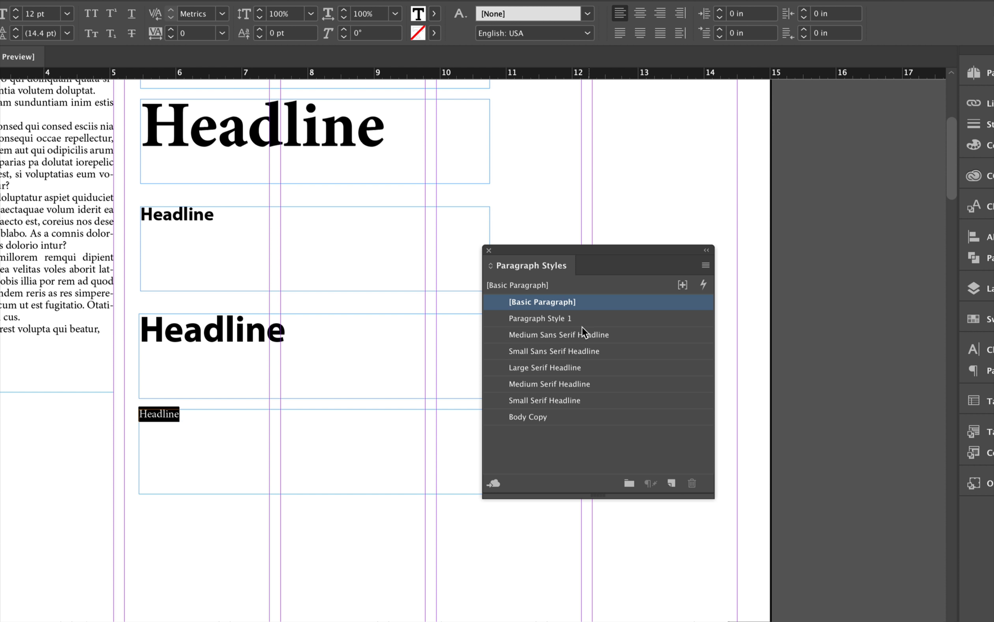
double_click(555, 318)
text(Lar)
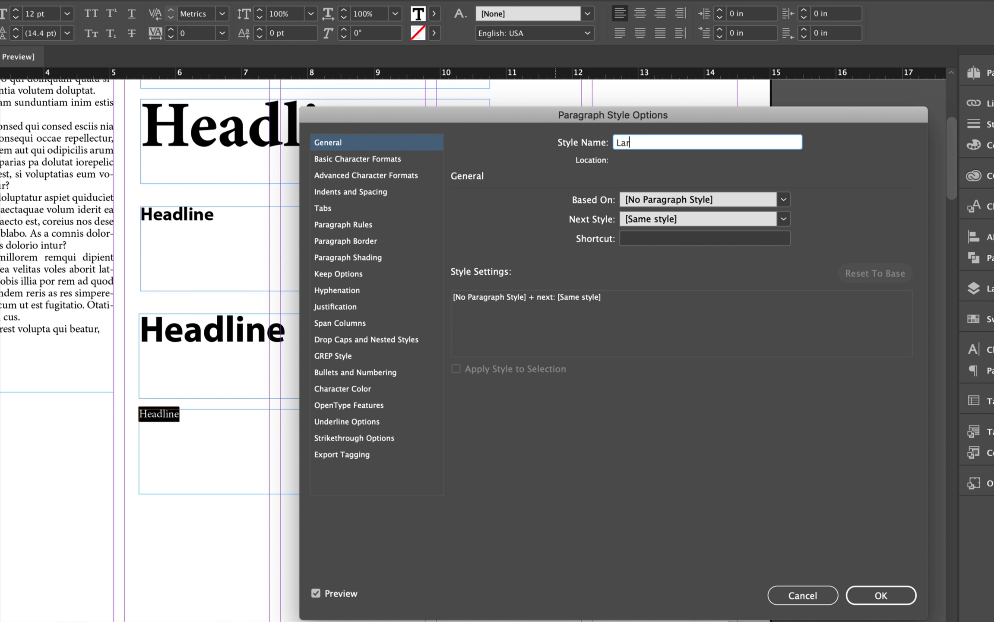
text(ge Sans Serif Headline)
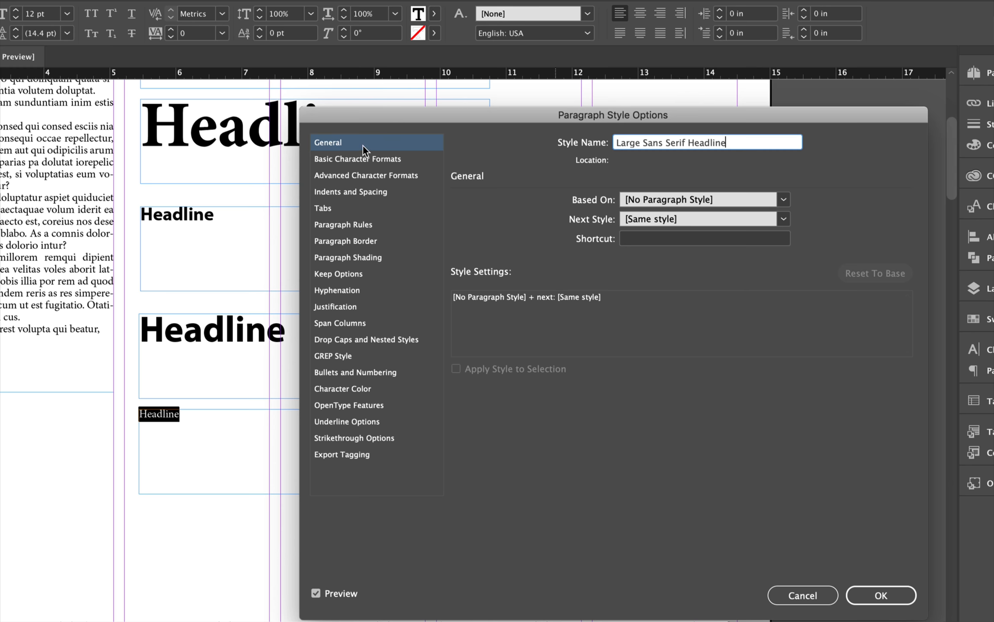
Set the Large Sans Serif Headline style to Myriad Pro Bold, 70 pt size and 53 pt leading
click(352, 158)
click(584, 208)
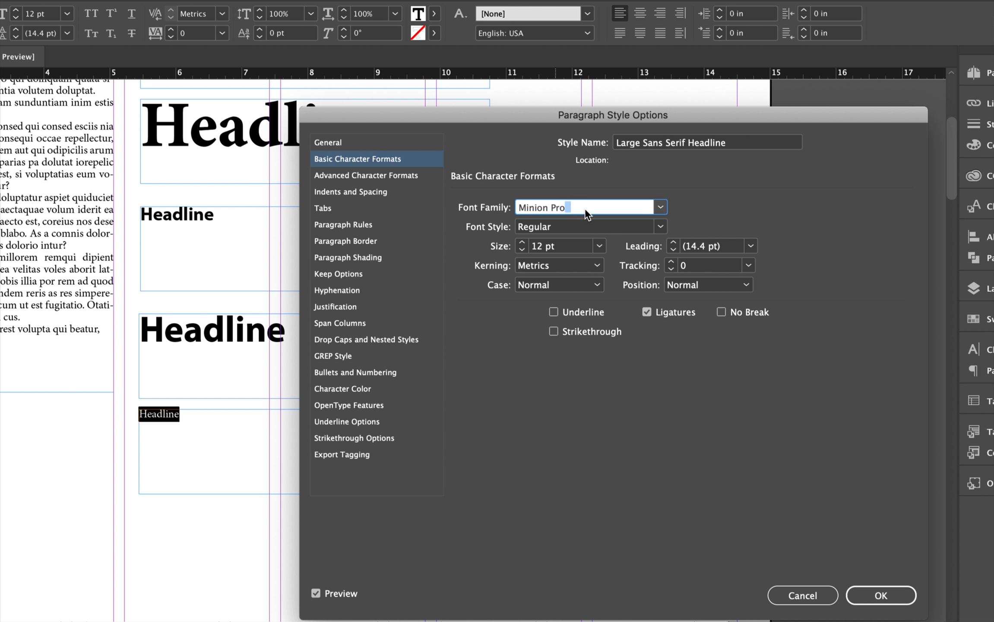
key(super+a)
text(Myri)
click(657, 226)
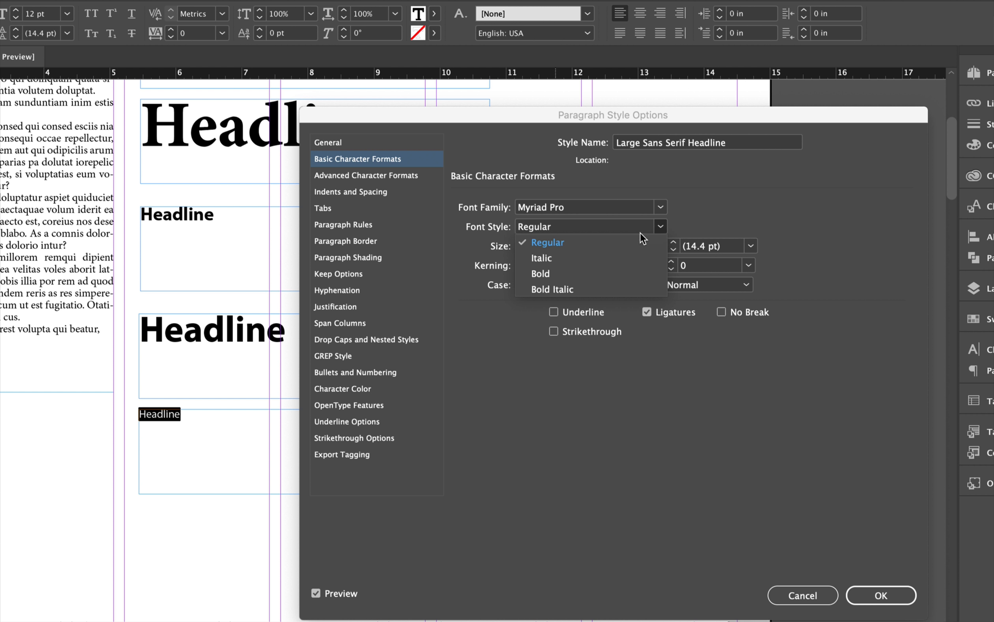
click(569, 270)
key(Tab)
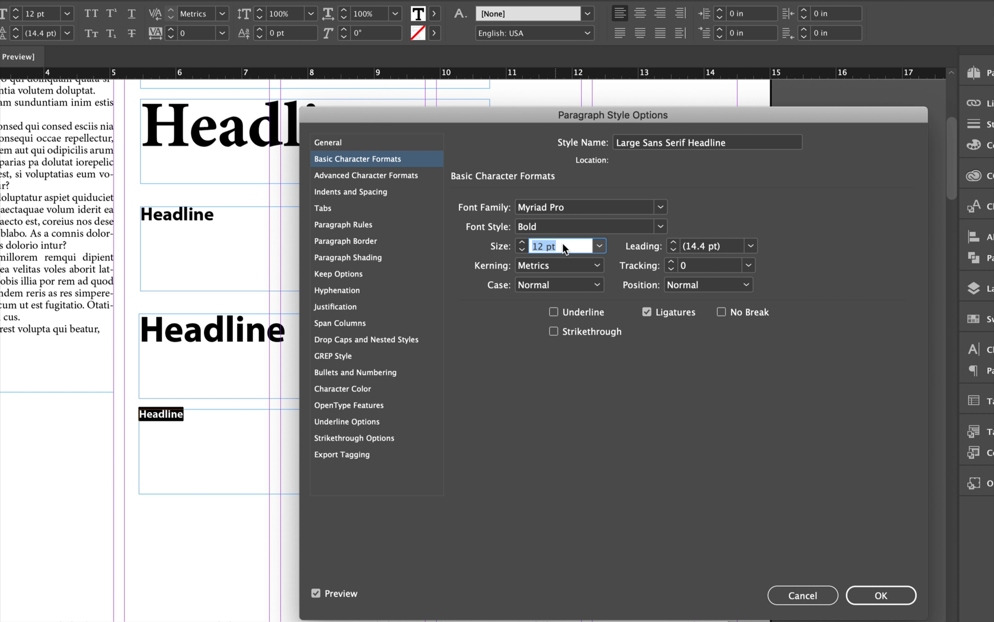
text(70)
key(Tab)
text(5)
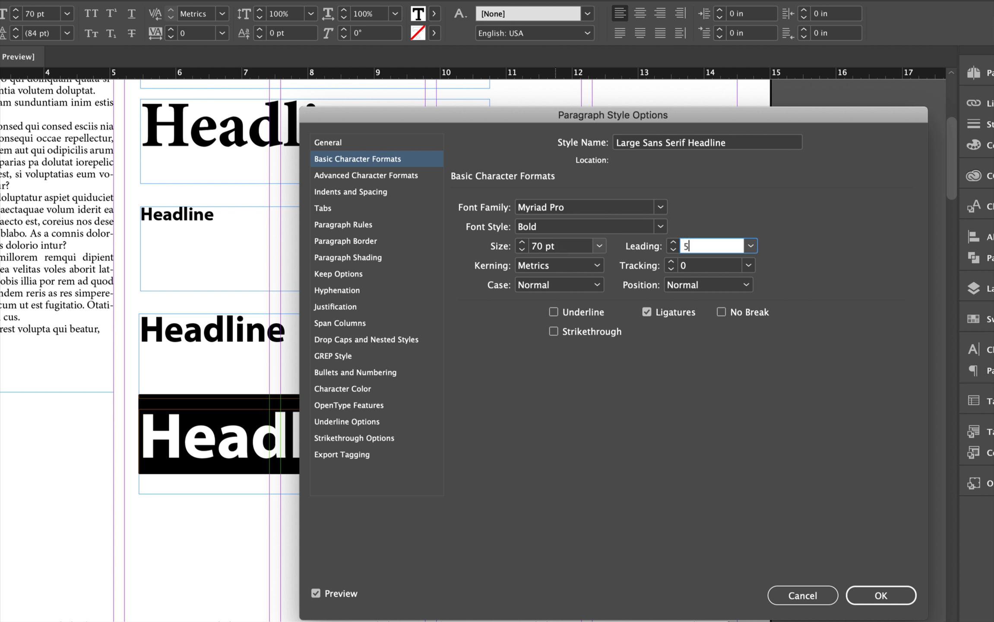
text(3)
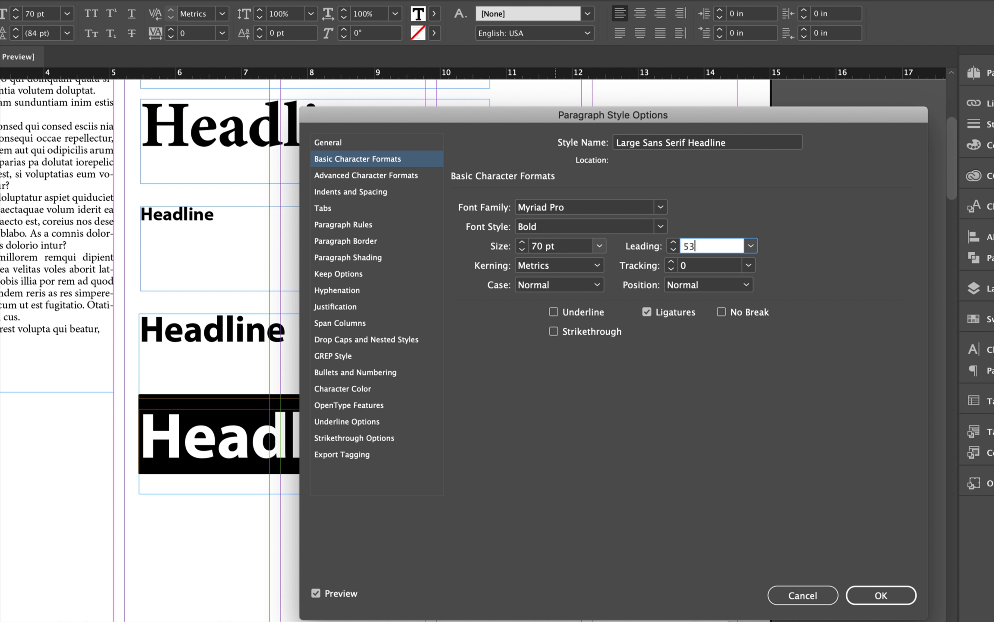
click(869, 588)
Delete all the sample text frames from the page
scroll(340, 369, down, 2)
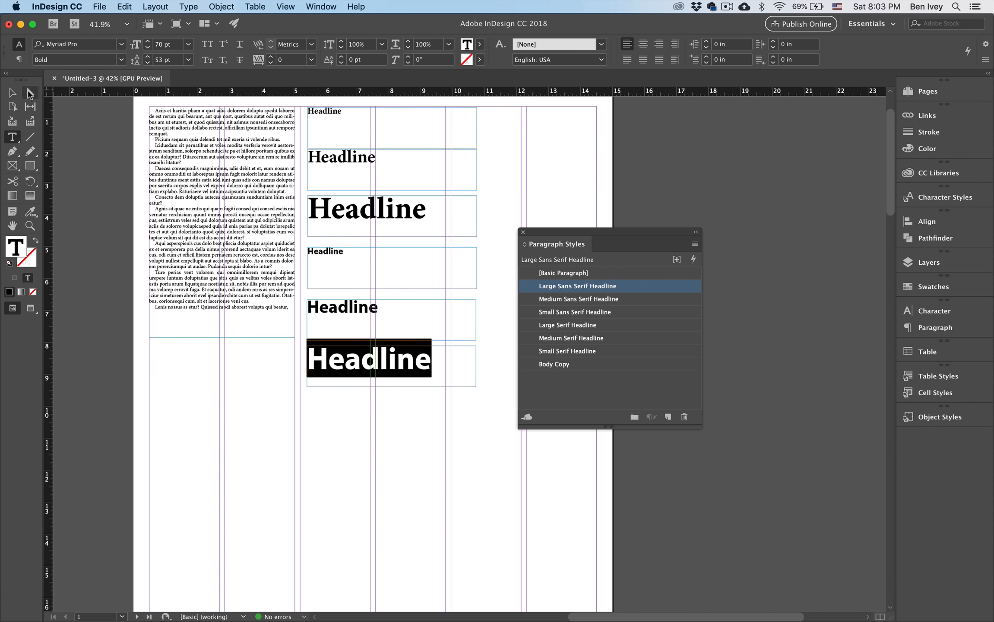
key(Escape)
drag(122, 103, 395, 454)
key(Delete)
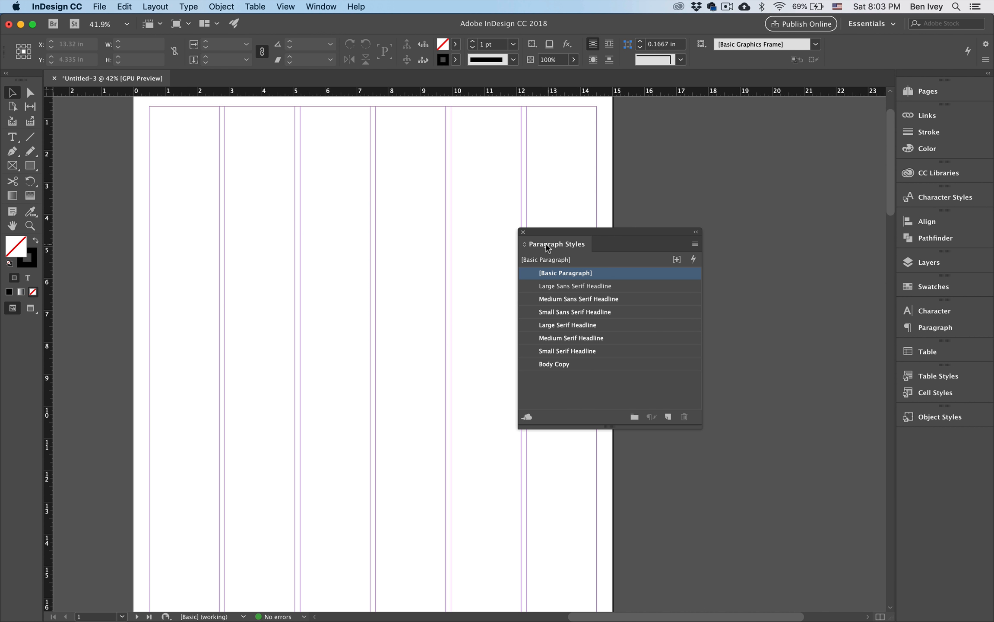
Dock the Paragraph Styles panel into the panel dock alongside the other panels
drag(553, 237, 895, 448)
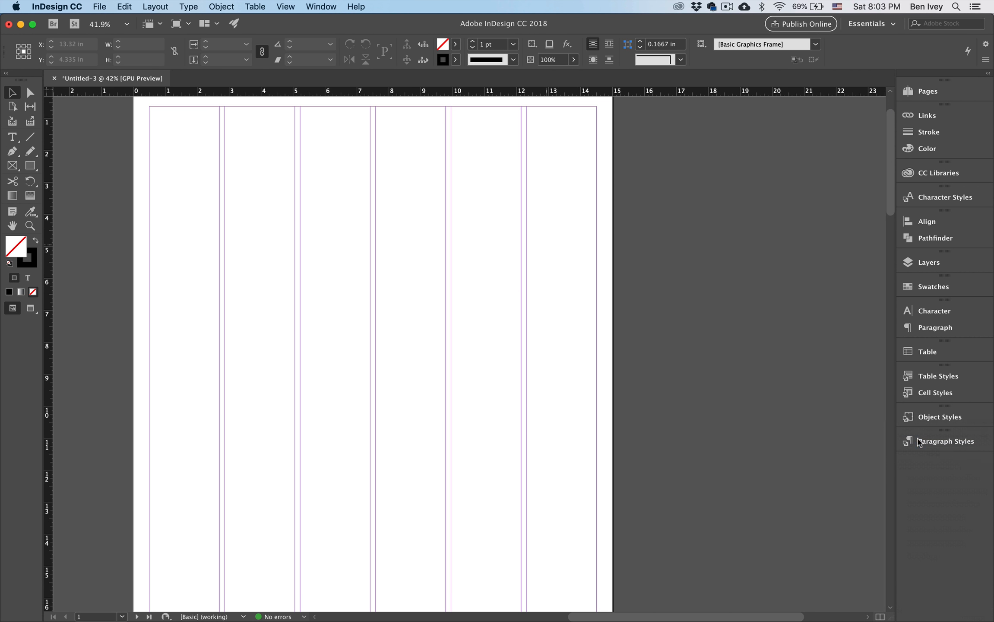
scroll(598, 388, up, 2)
scroll(598, 388, left, 2)
scroll(597, 391, left, 3)
scroll(598, 391, down, 1)
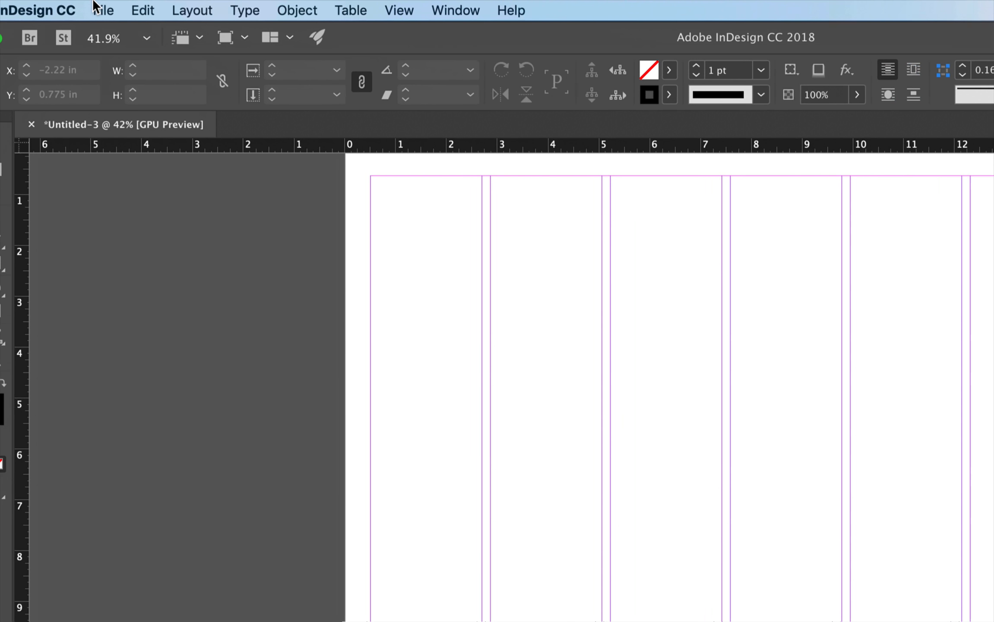
Save the document to the Desktop as an InDesign CC 2018 template named US Broadsheet Template
click(98, 6)
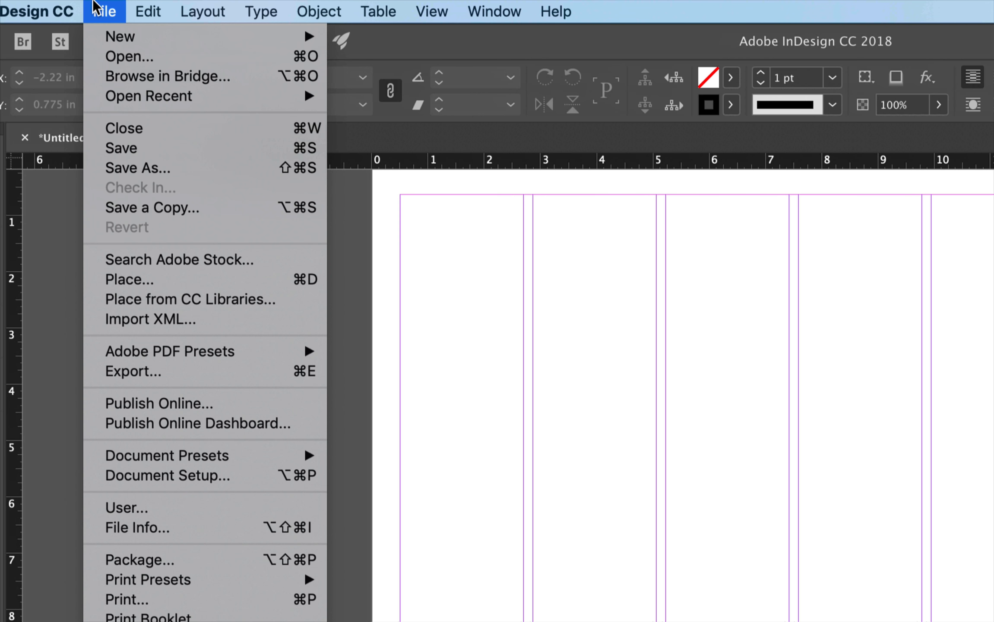
click(117, 166)
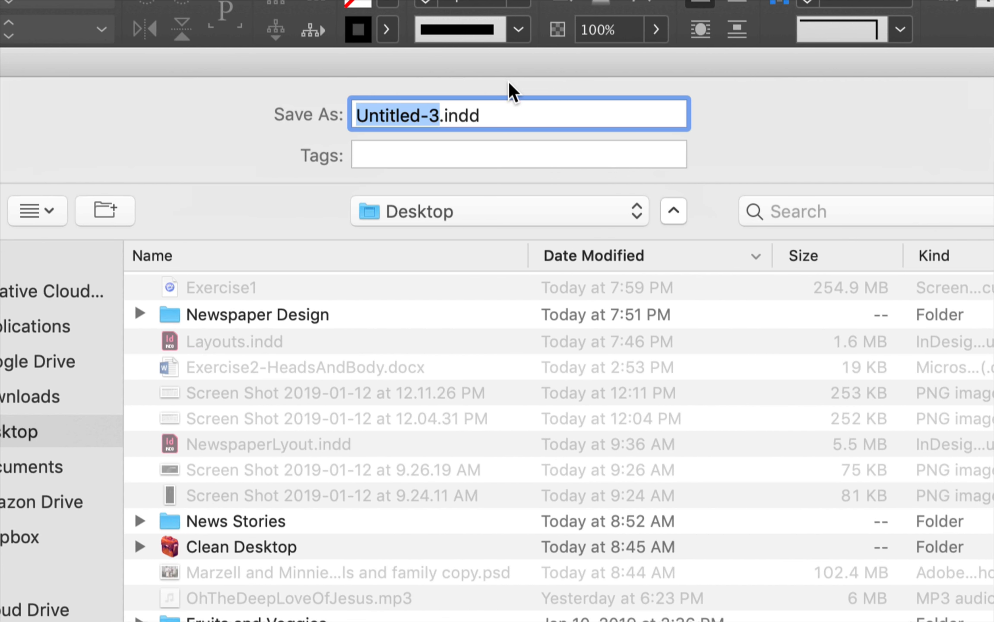
text(US Broa)
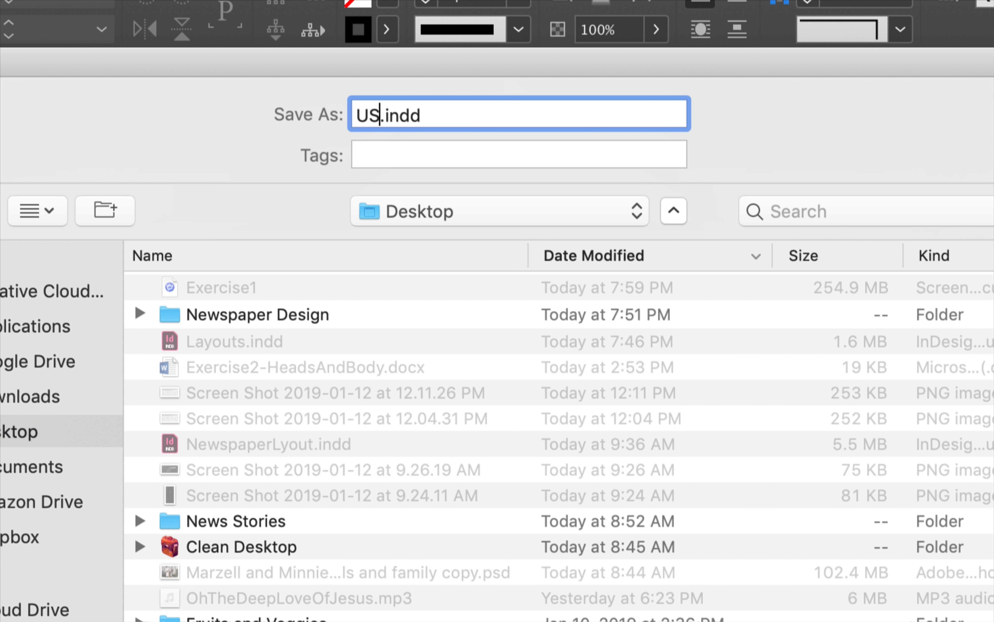
text(dsheet)
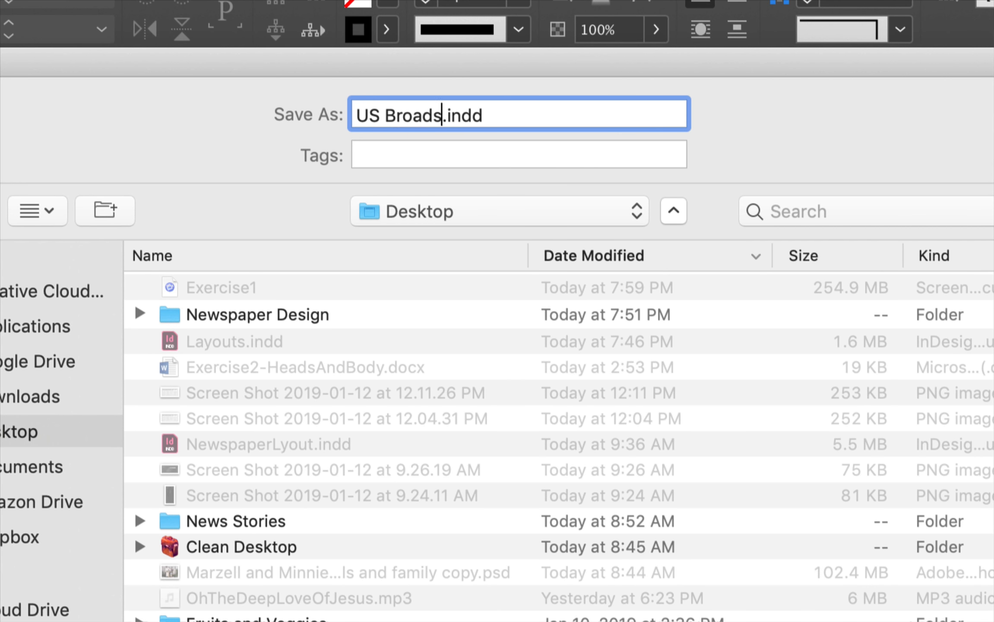
text(emplate)
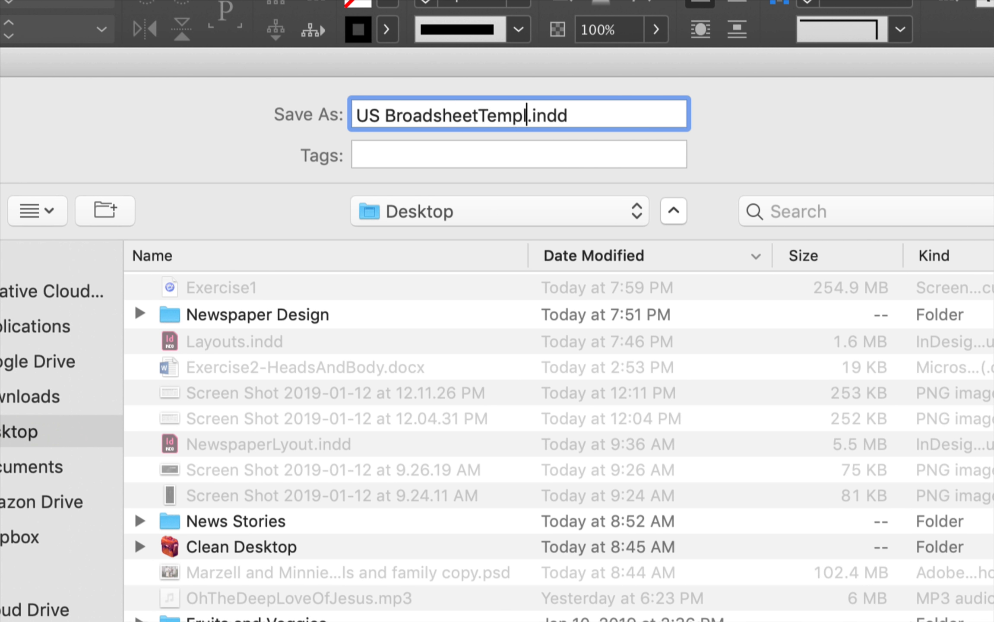
click(477, 118)
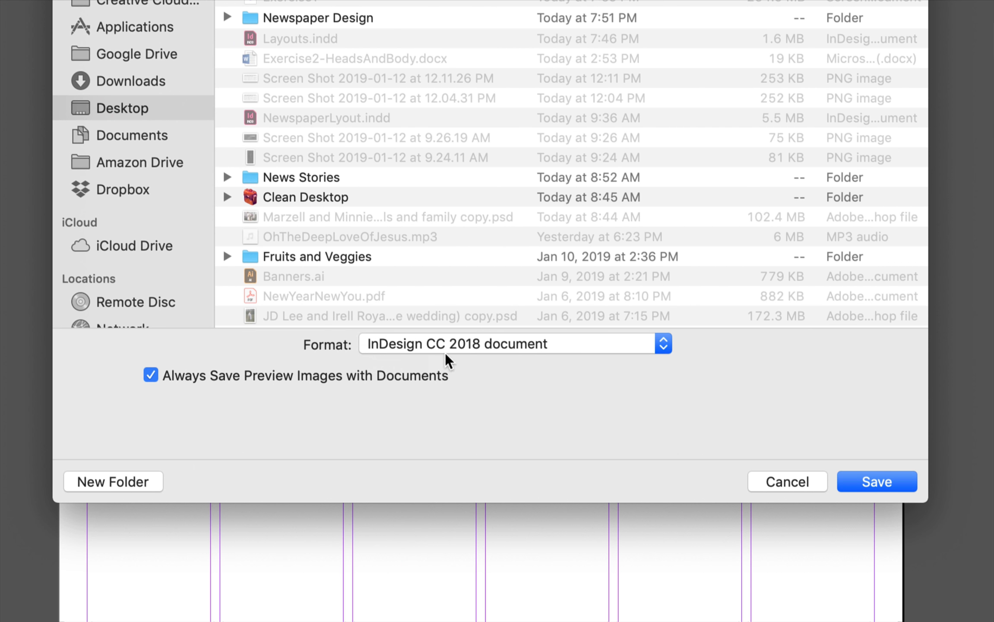
click(400, 346)
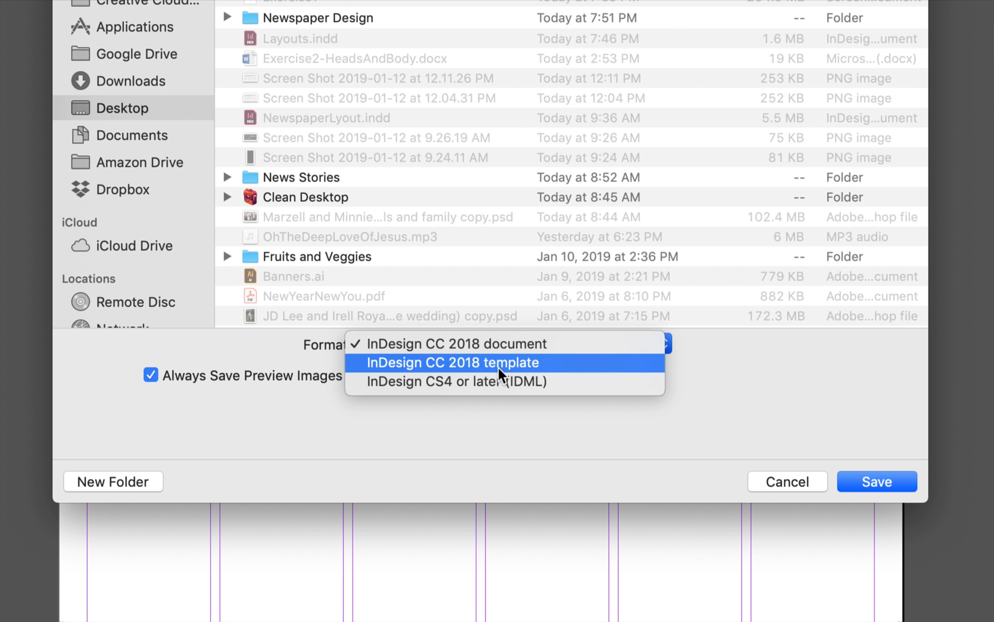
click(548, 363)
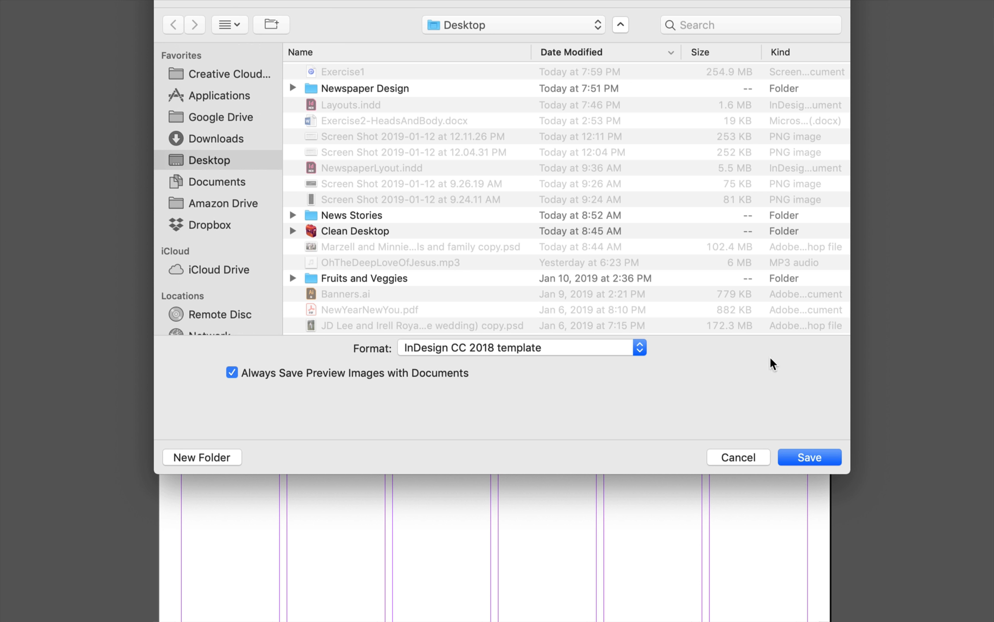
click(818, 459)
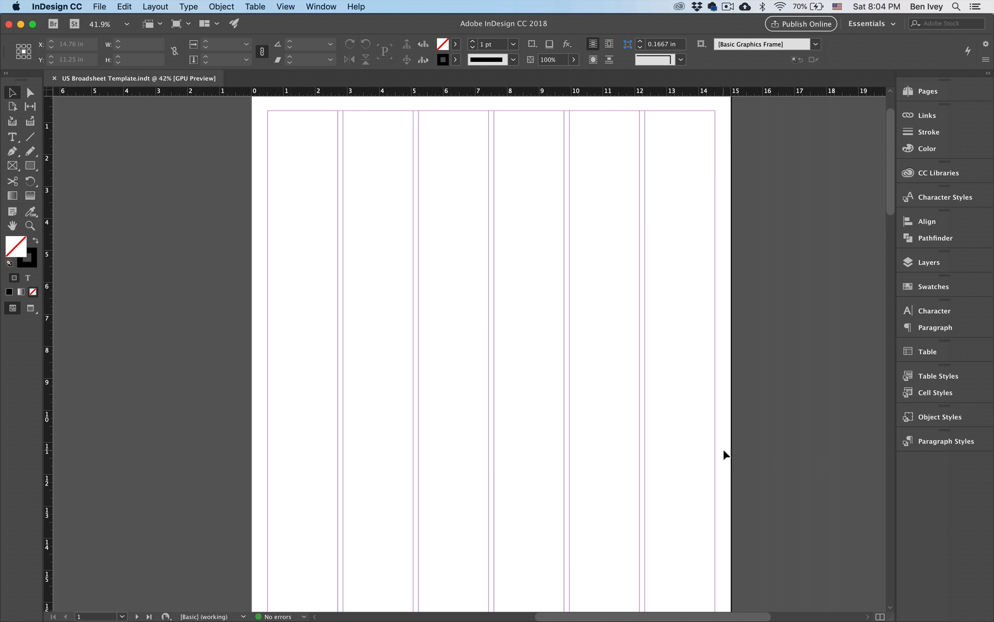